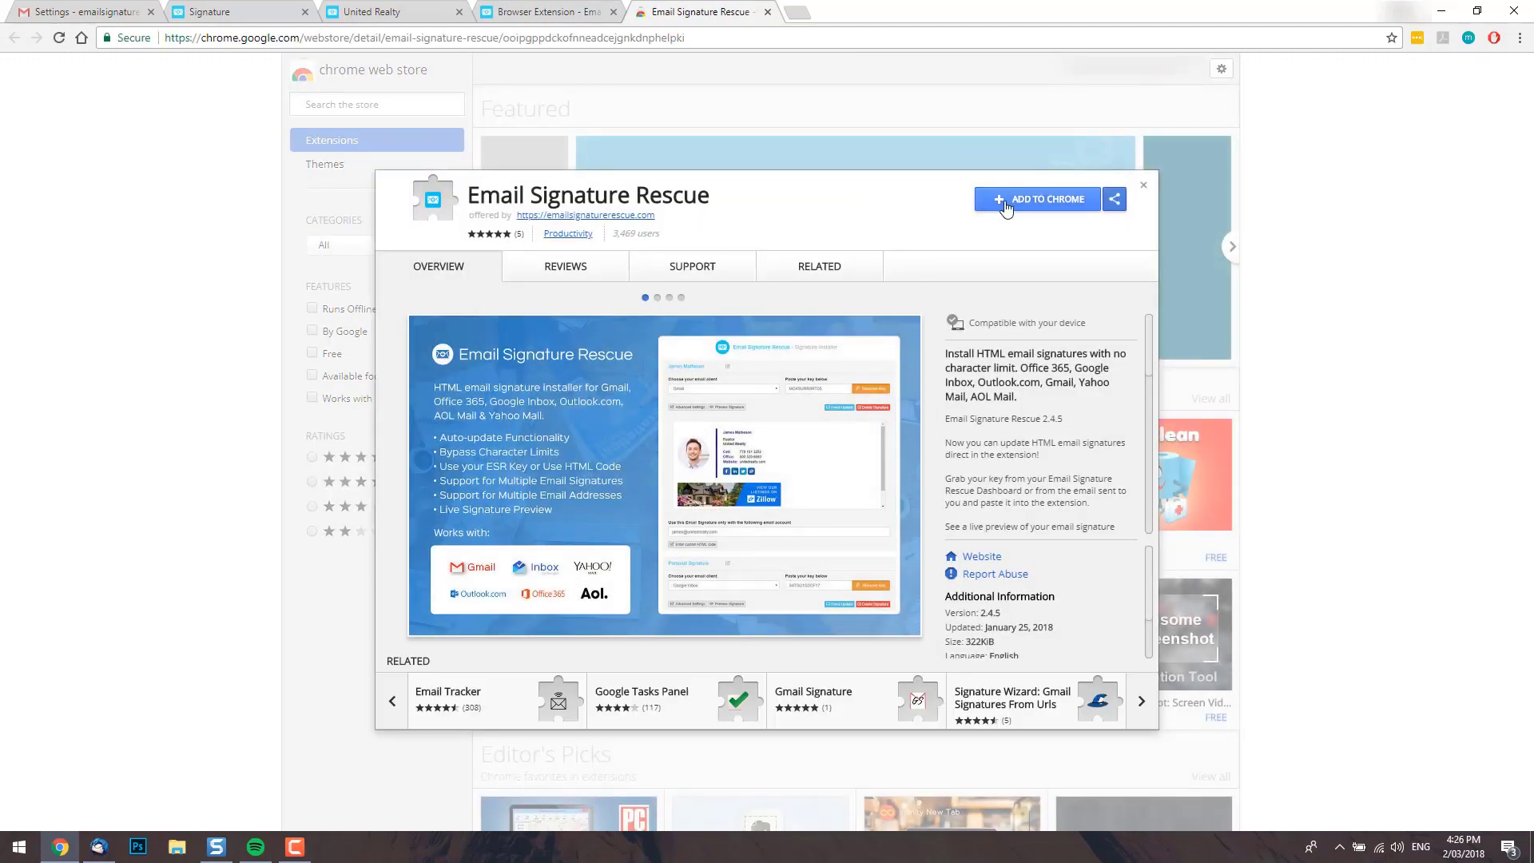
Add the Email Signature Rescue extension to Chrome from the Web Store.
click(1036, 207)
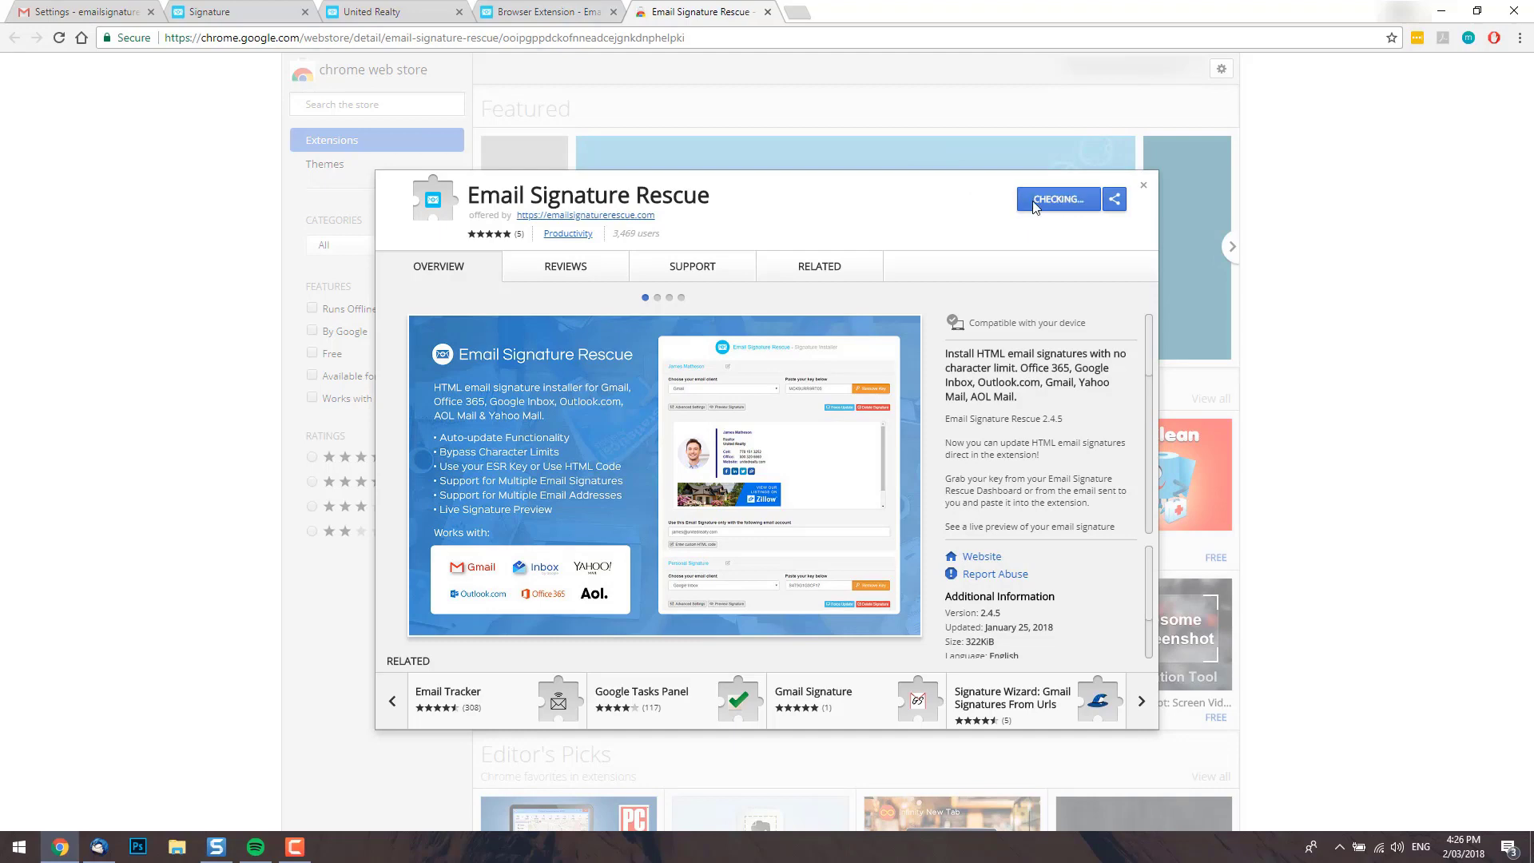
click(812, 223)
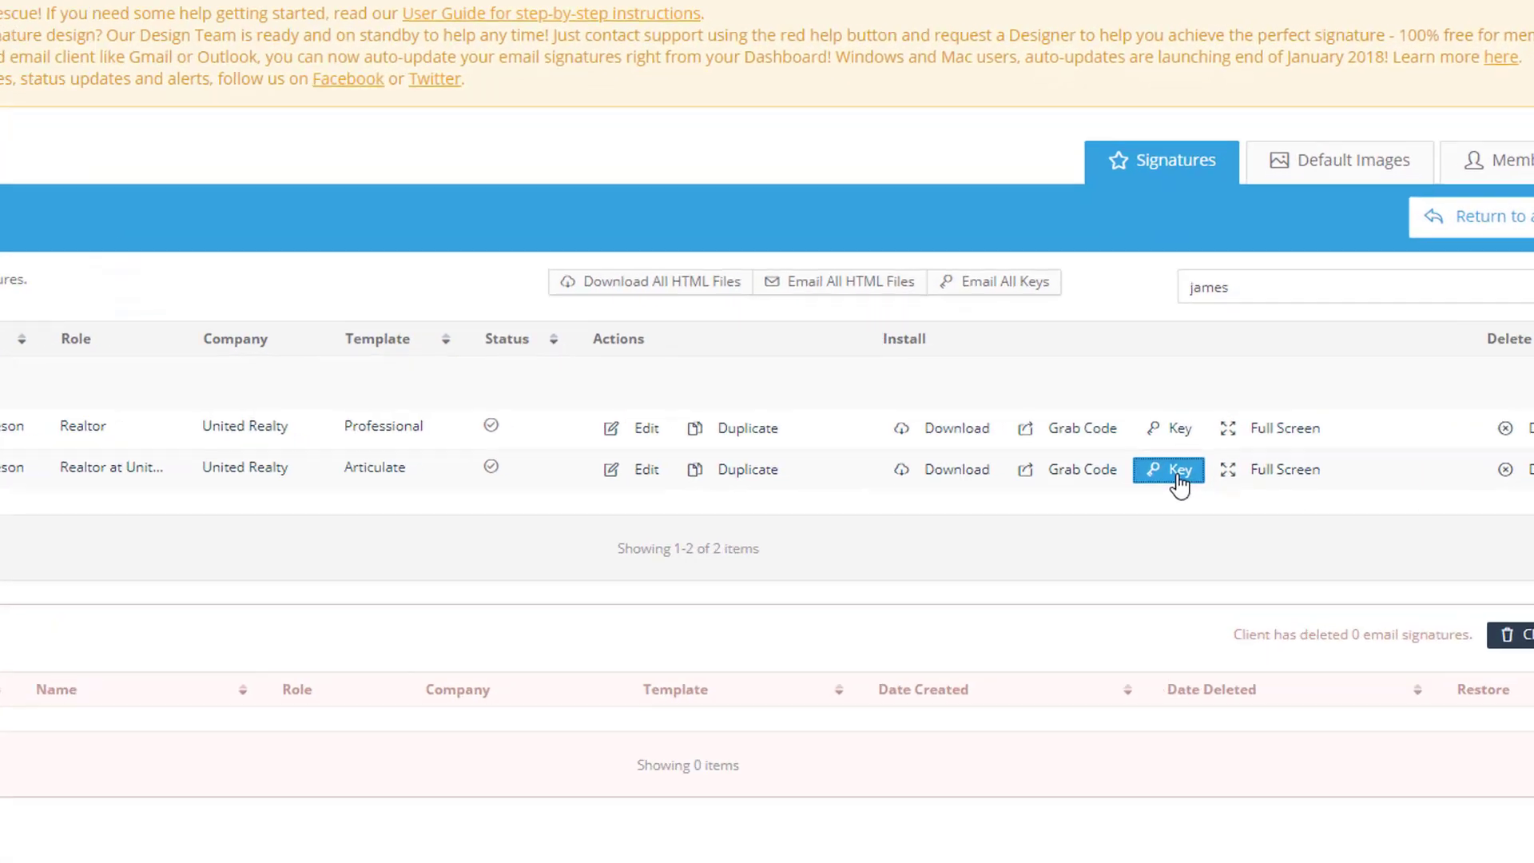
Copy the Articulate-template signature's key and bring up the extension's Signature Installer.
click(1192, 447)
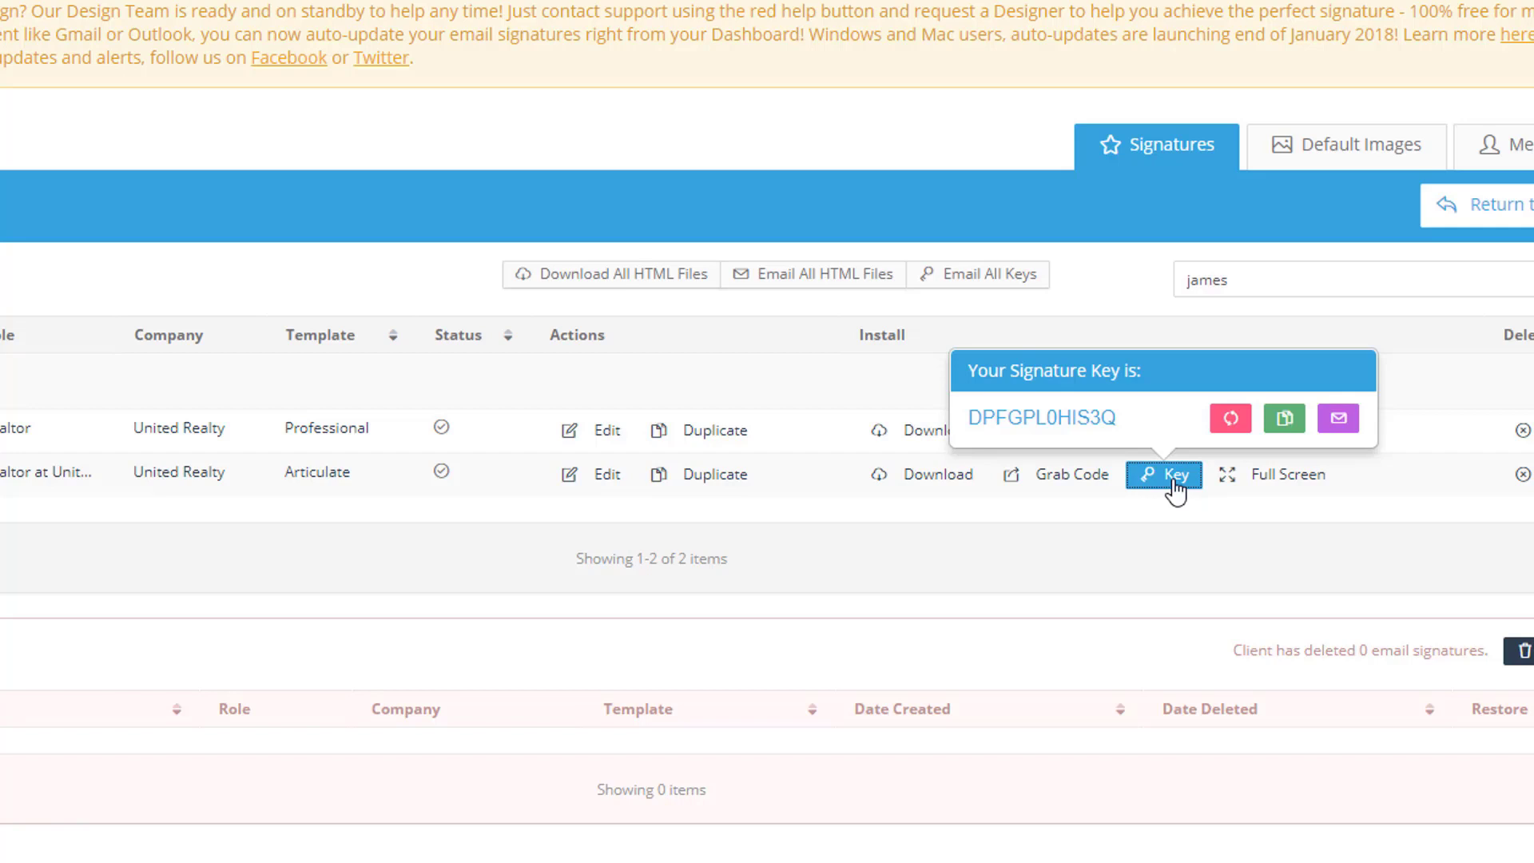
click(1287, 432)
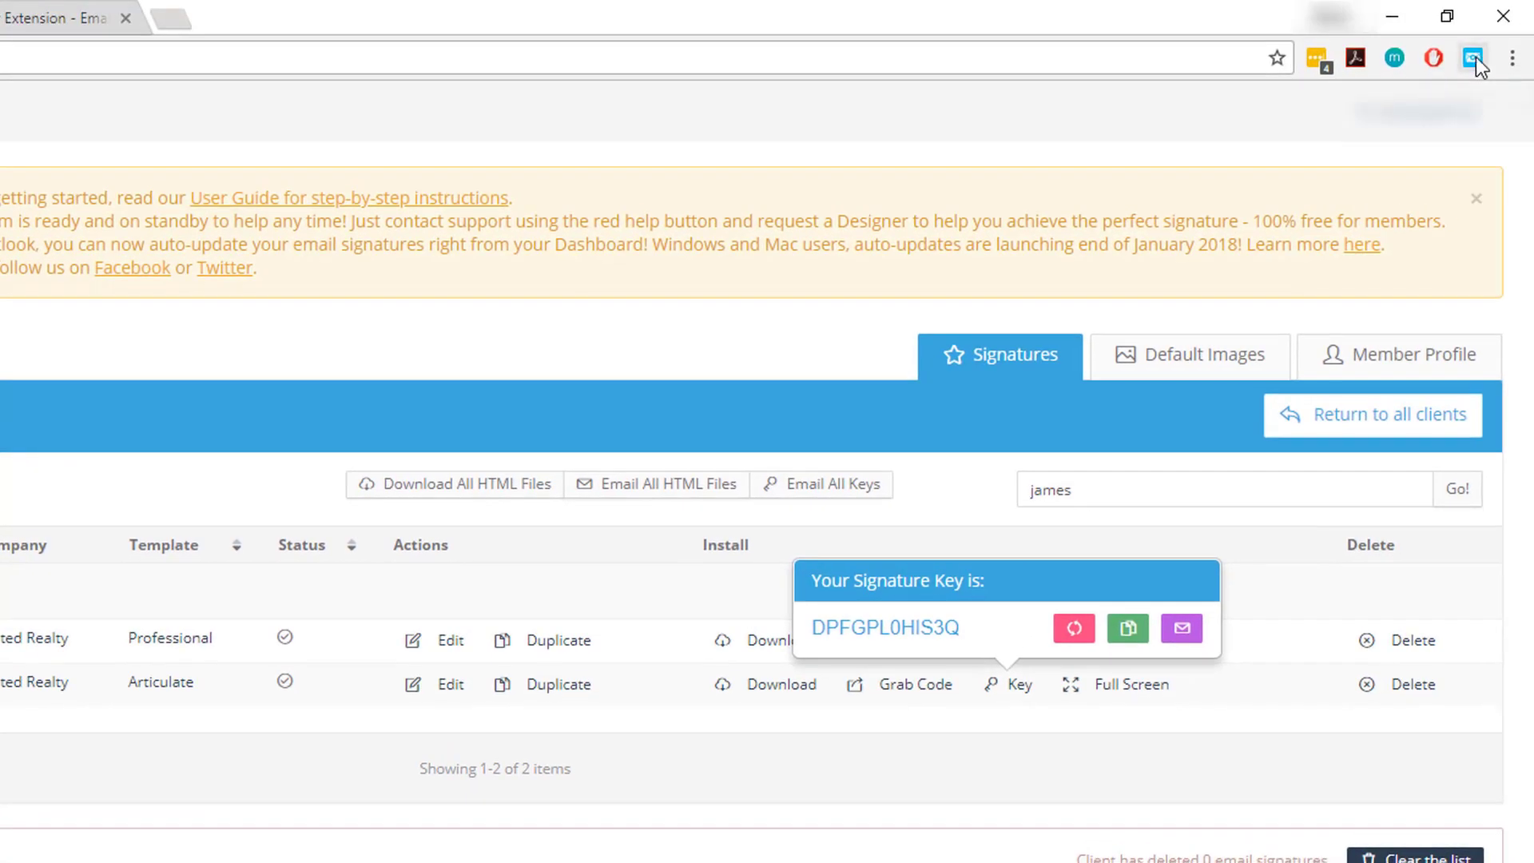
click(1475, 57)
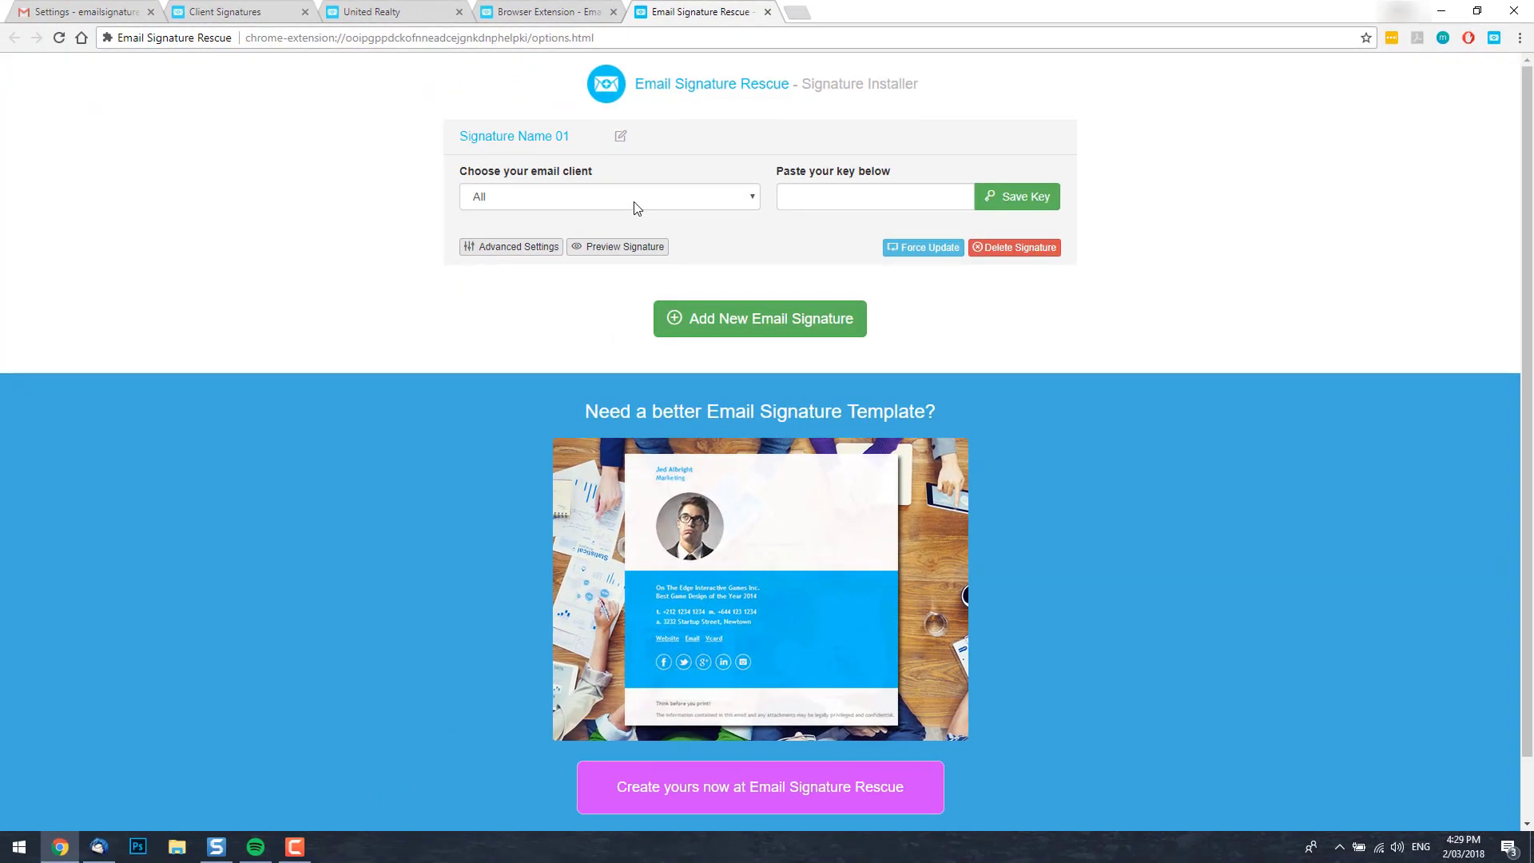
Paste the copied key for Signature Name 01, choose Gmail as the client, and save it.
click(879, 204)
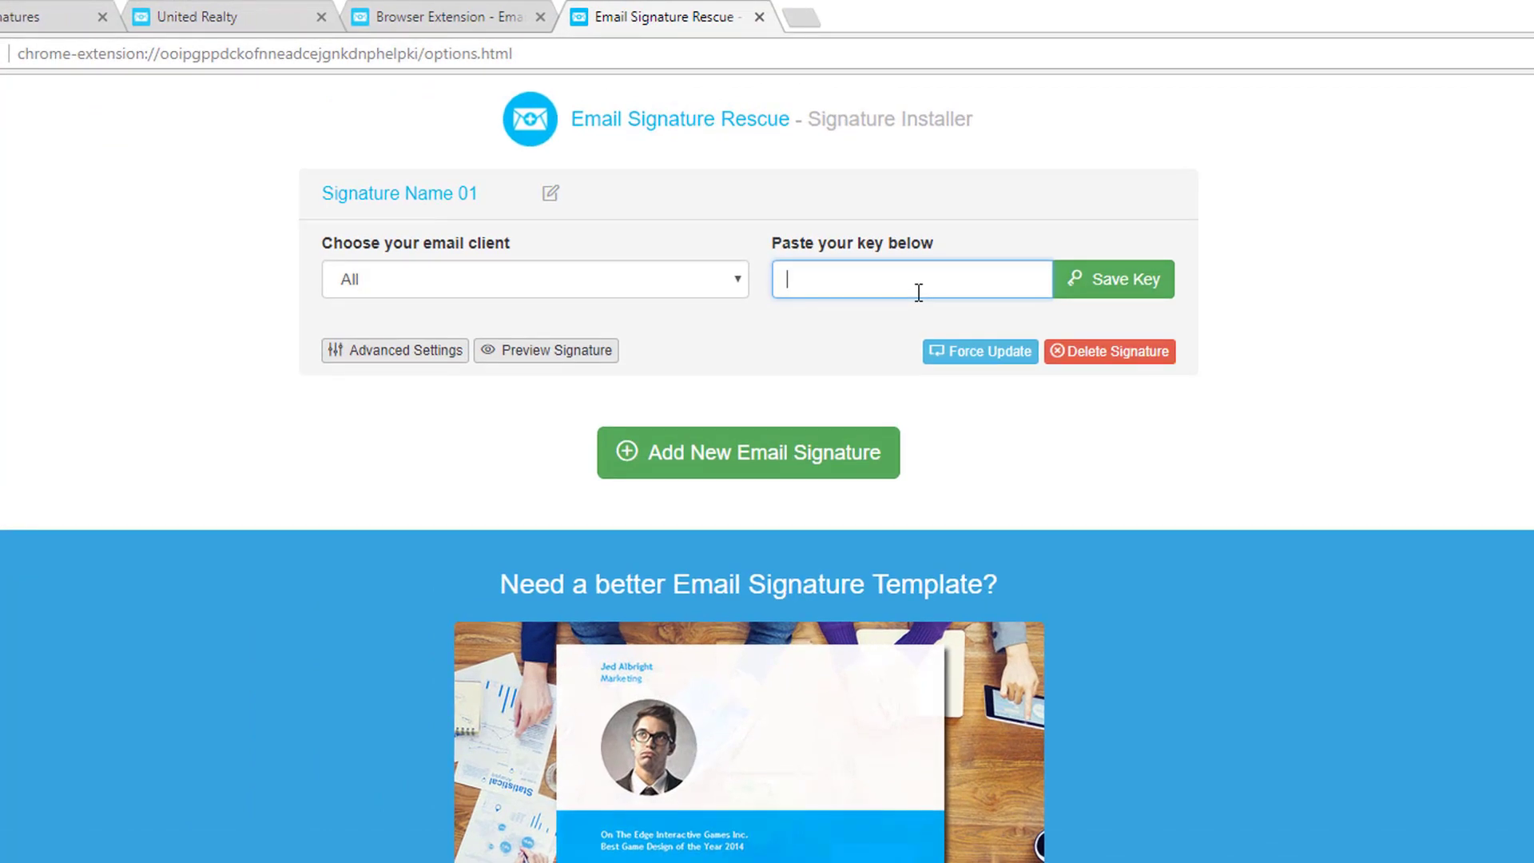
key(ctrl+v)
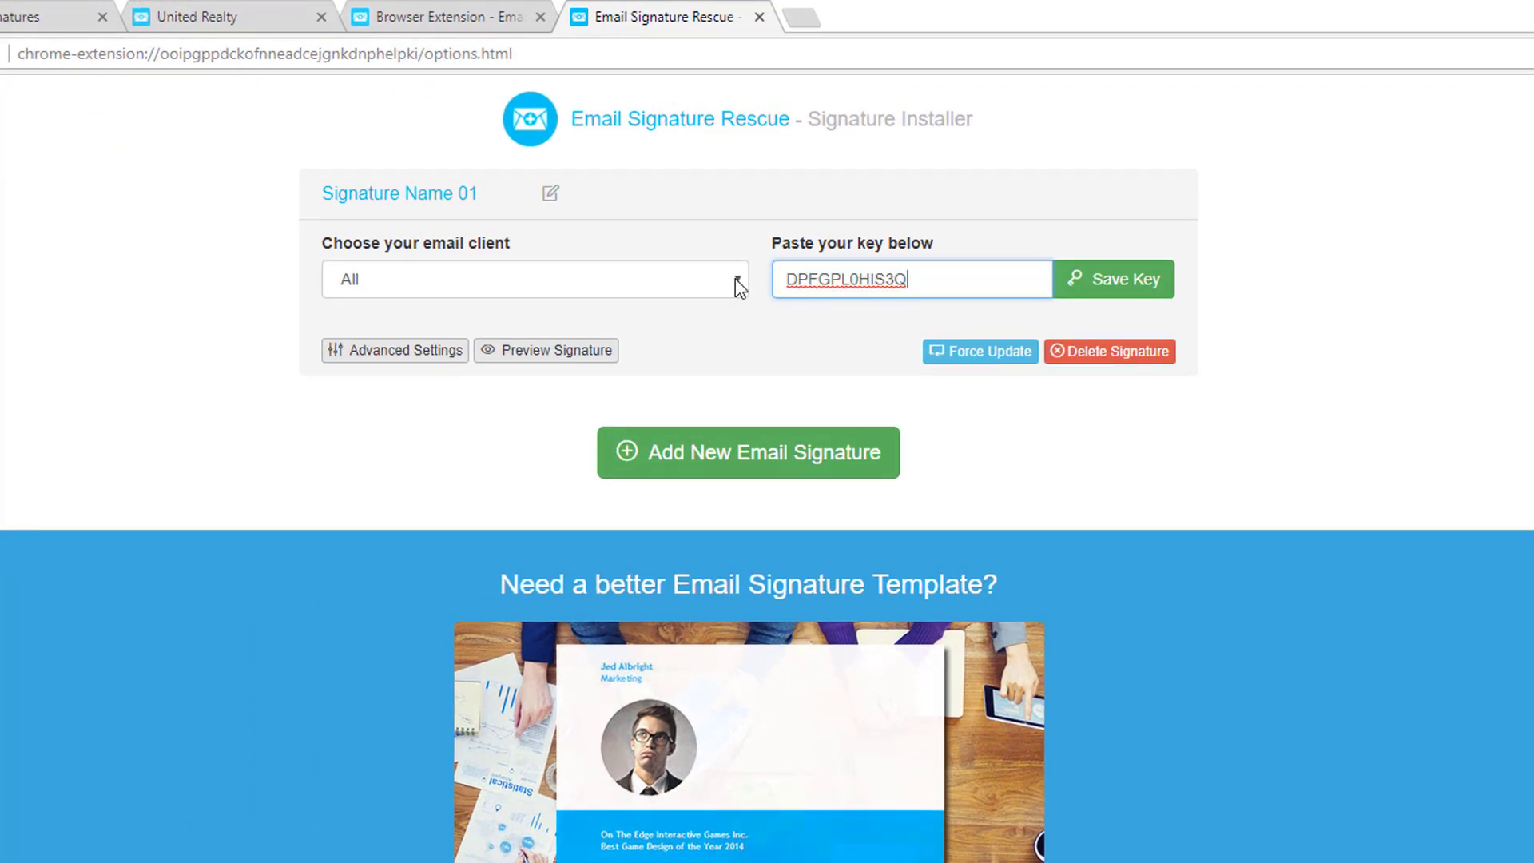
click(735, 278)
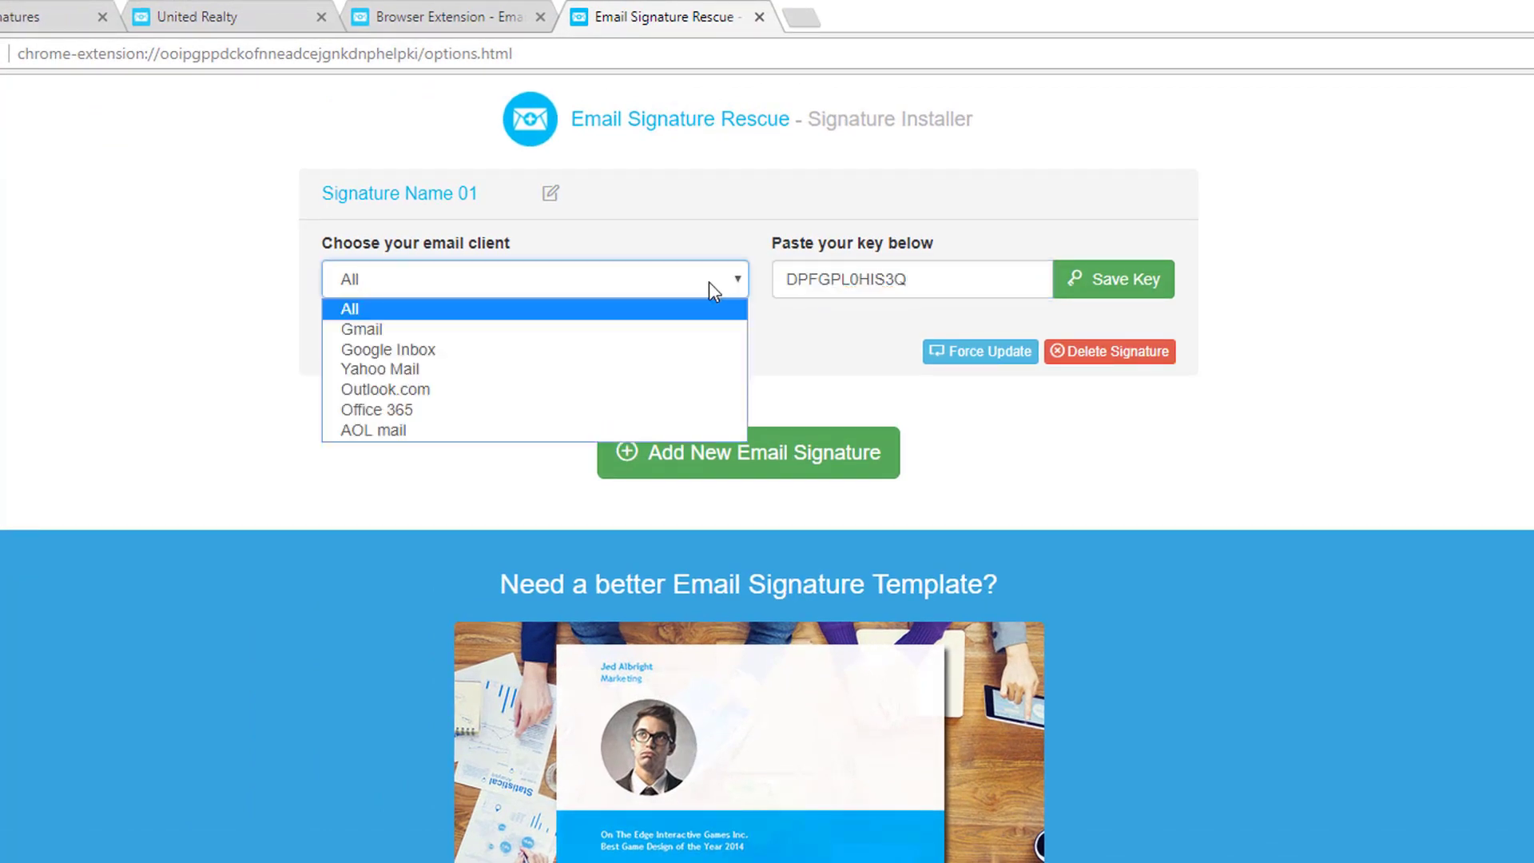
click(406, 330)
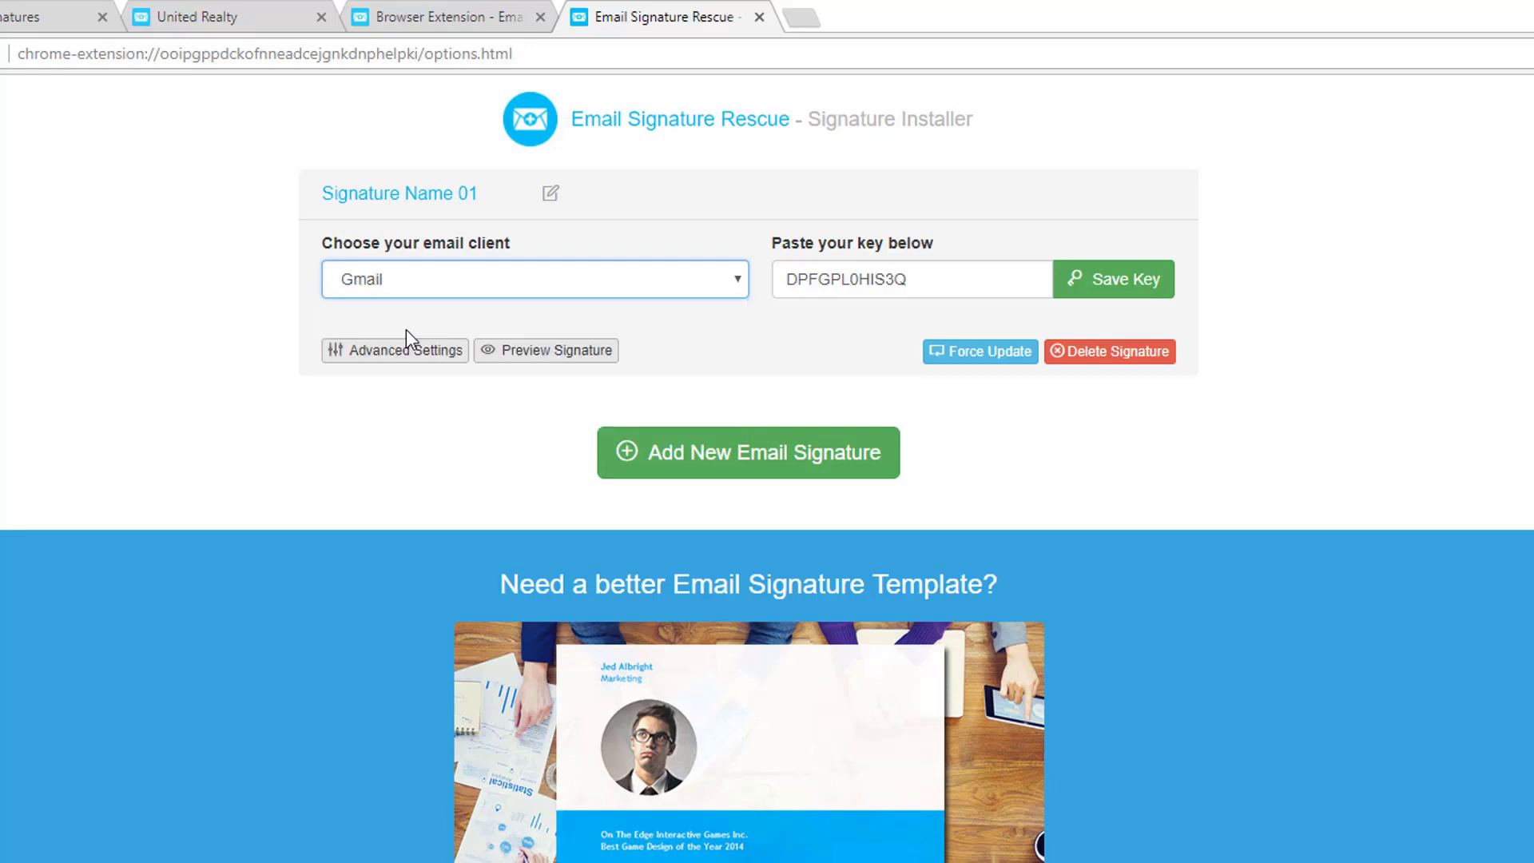
click(1099, 289)
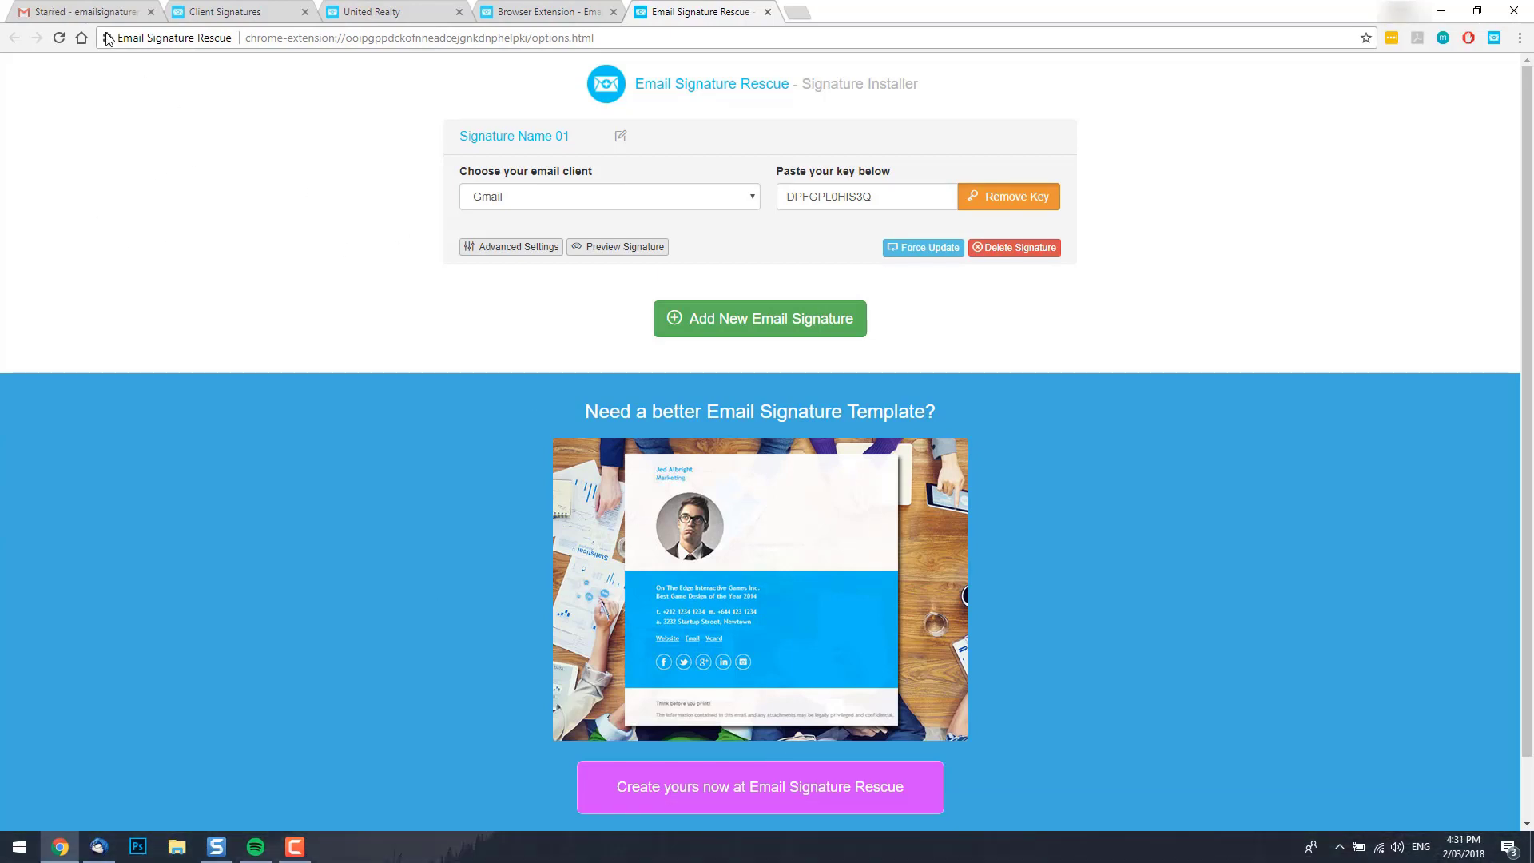
Compose a new Gmail message to confirm the installed signature is inserted.
click(107, 13)
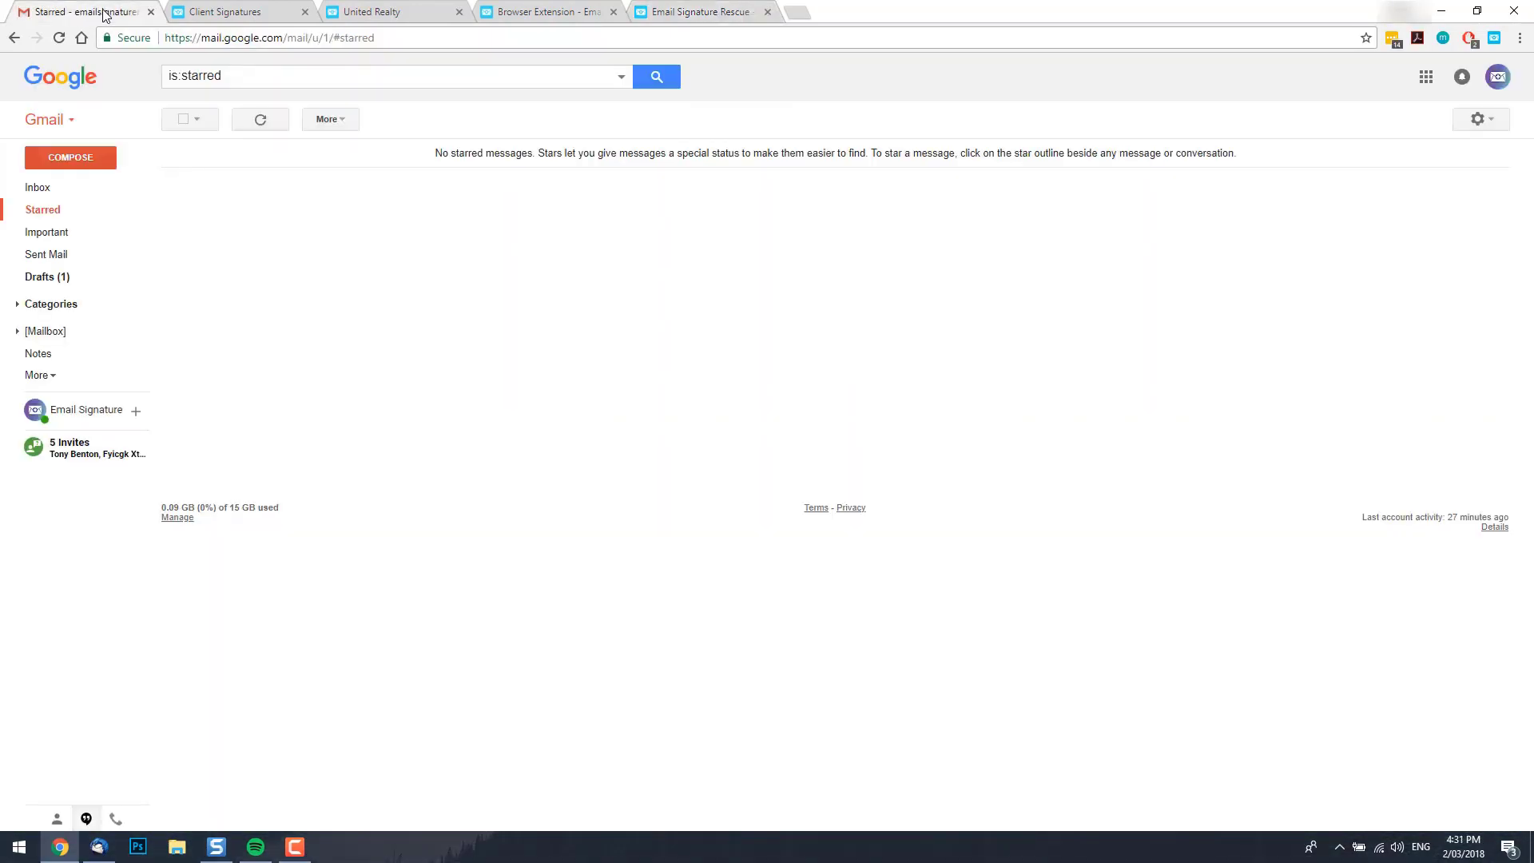
click(70, 158)
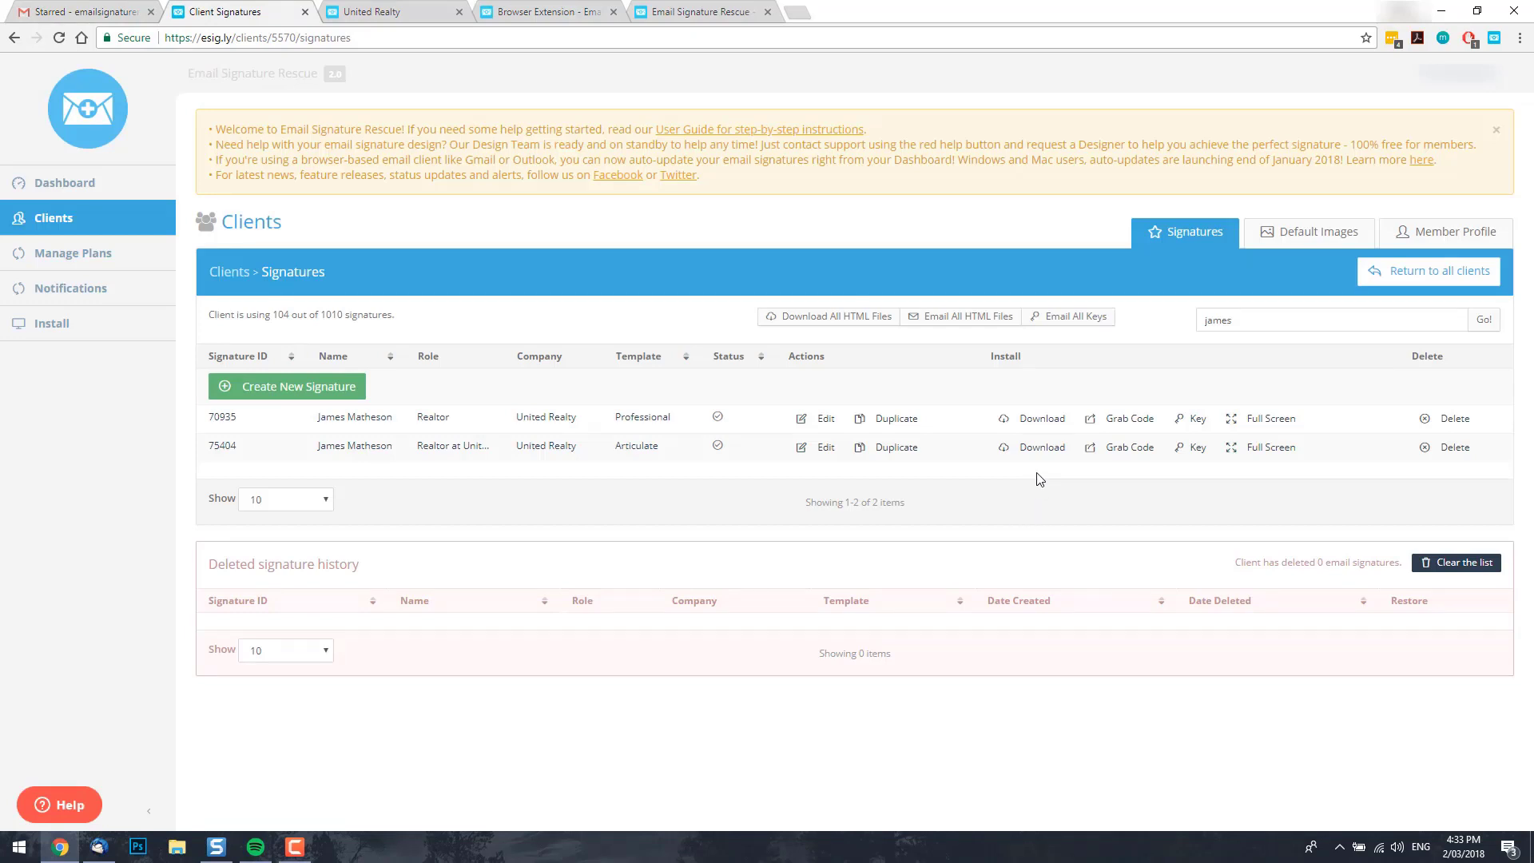
Download the Articulate signature HTML file, open it in Notepad, and select all its code.
click(1049, 452)
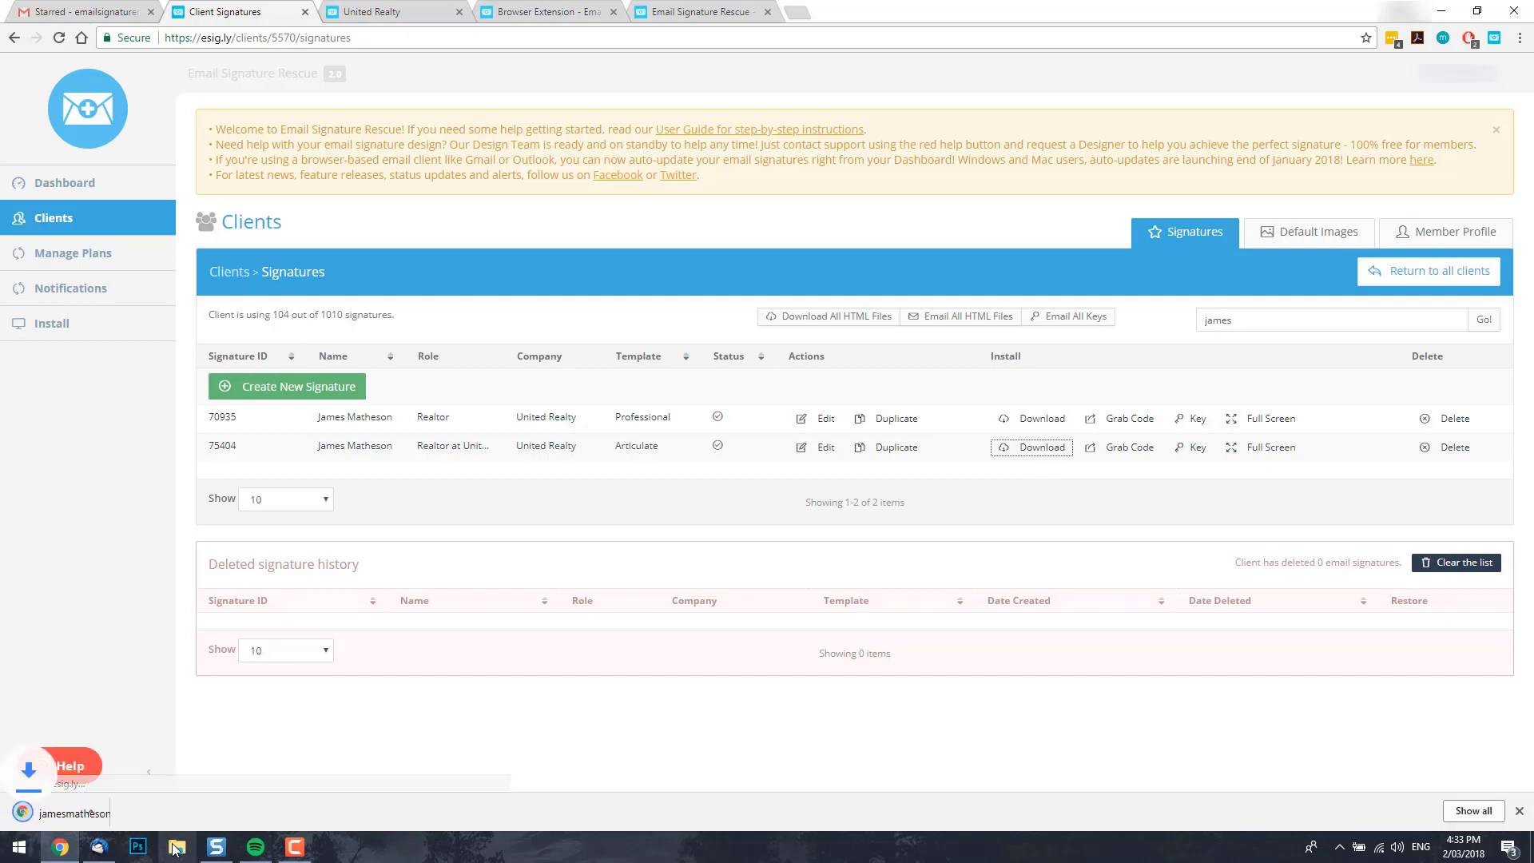
click(164, 814)
click(208, 760)
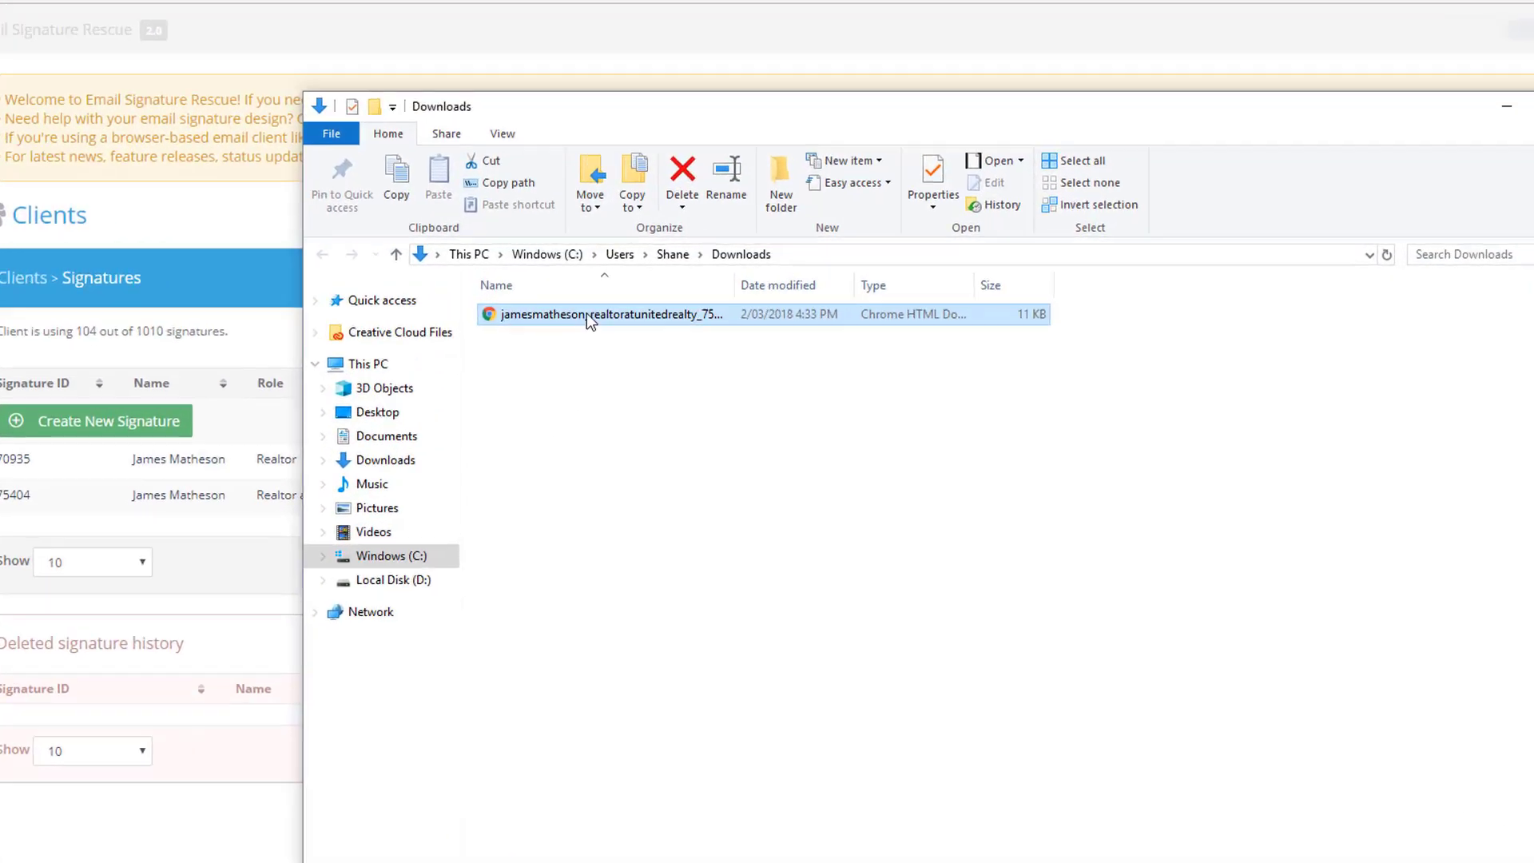
right_click(496, 332)
mouse_move(612, 556)
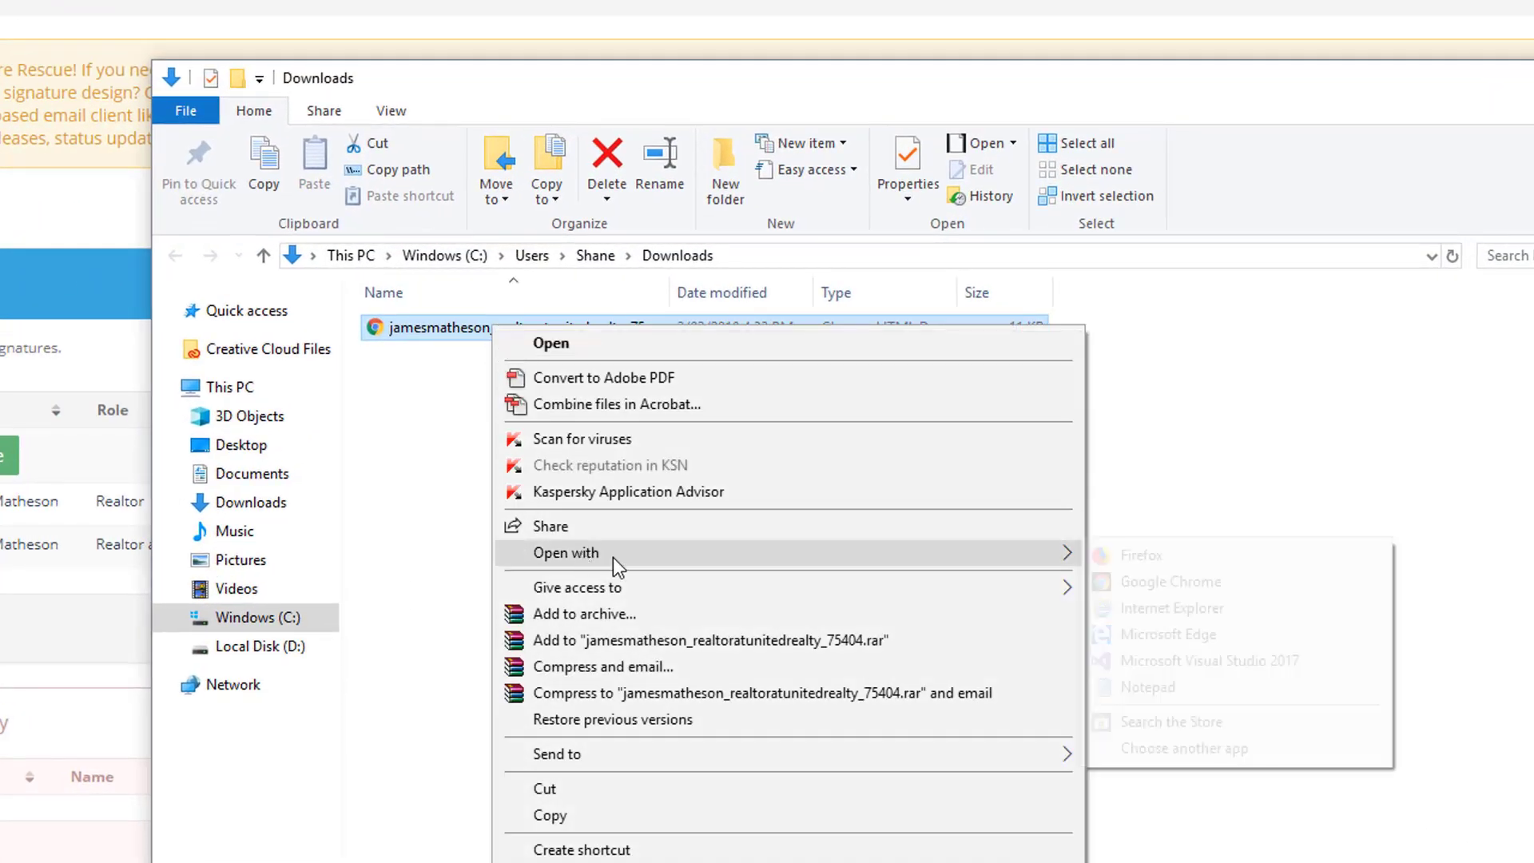
click(1150, 683)
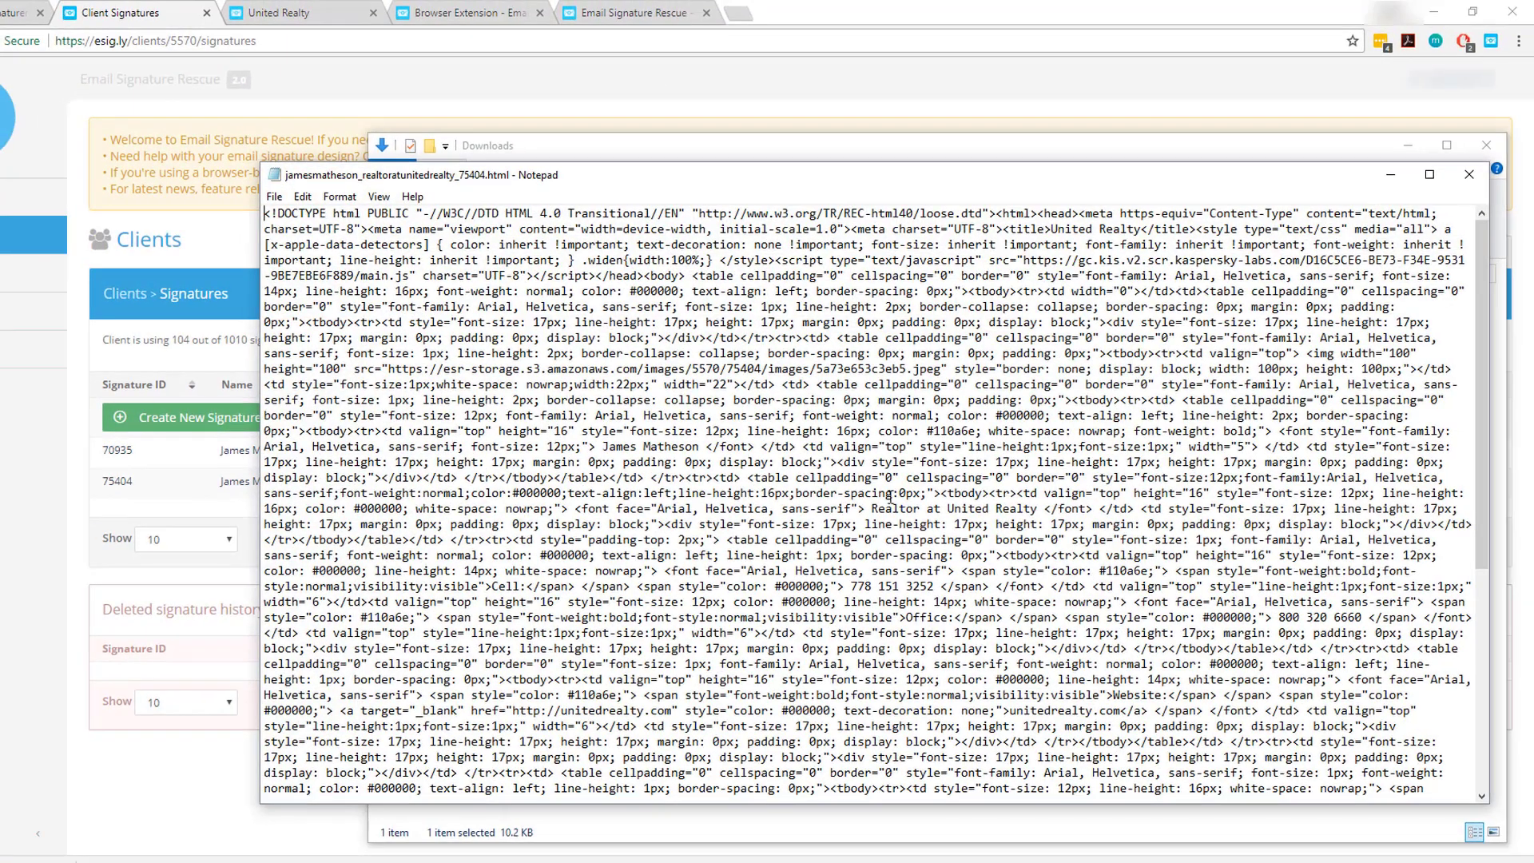
key(ctrl+a)
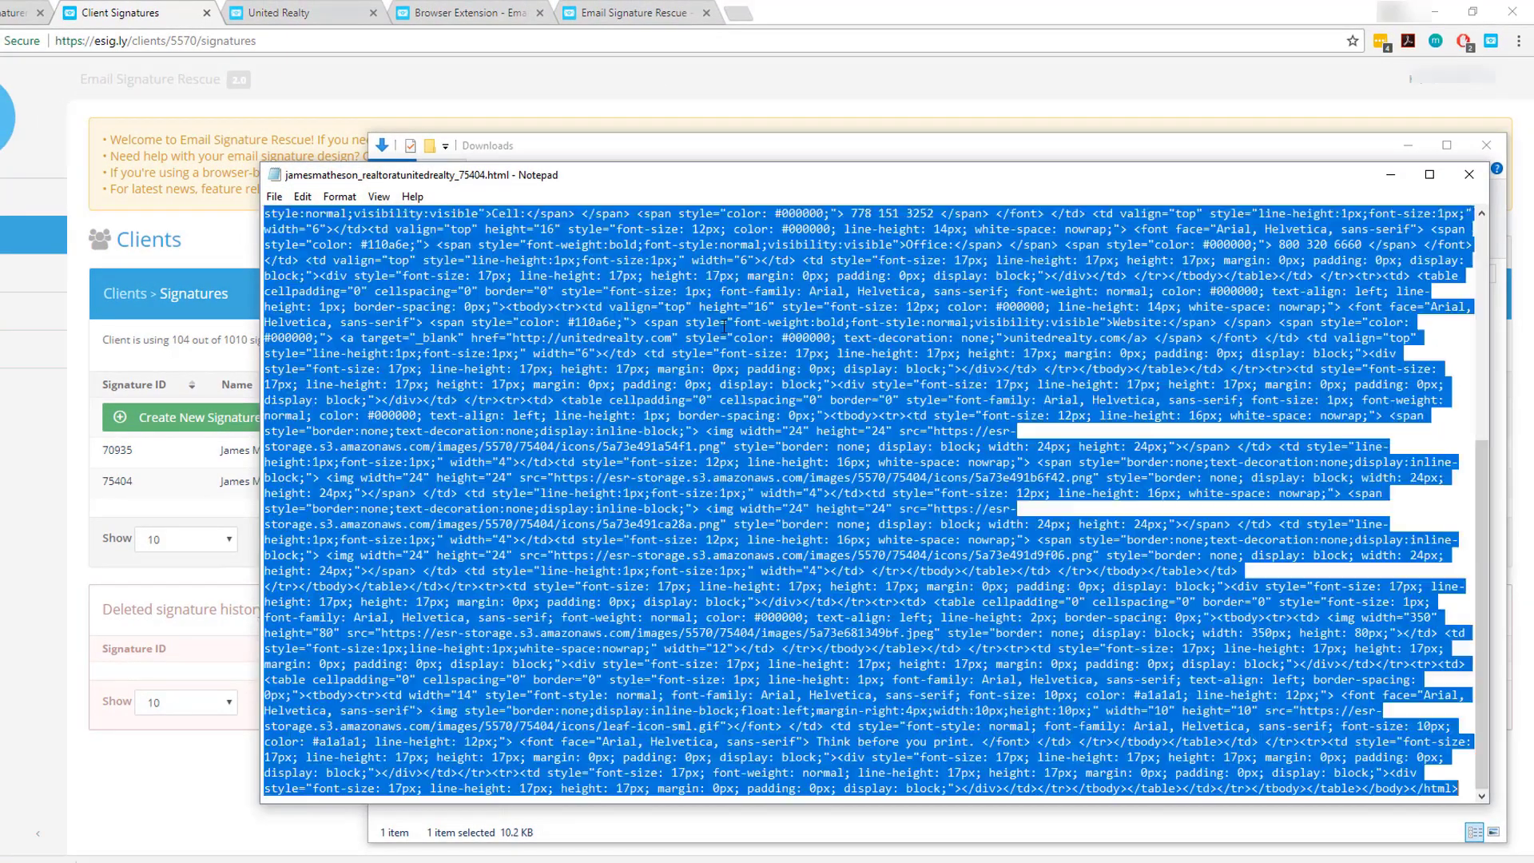
Paste the signature HTML into the installer's custom HTML box under advanced settings.
click(629, 14)
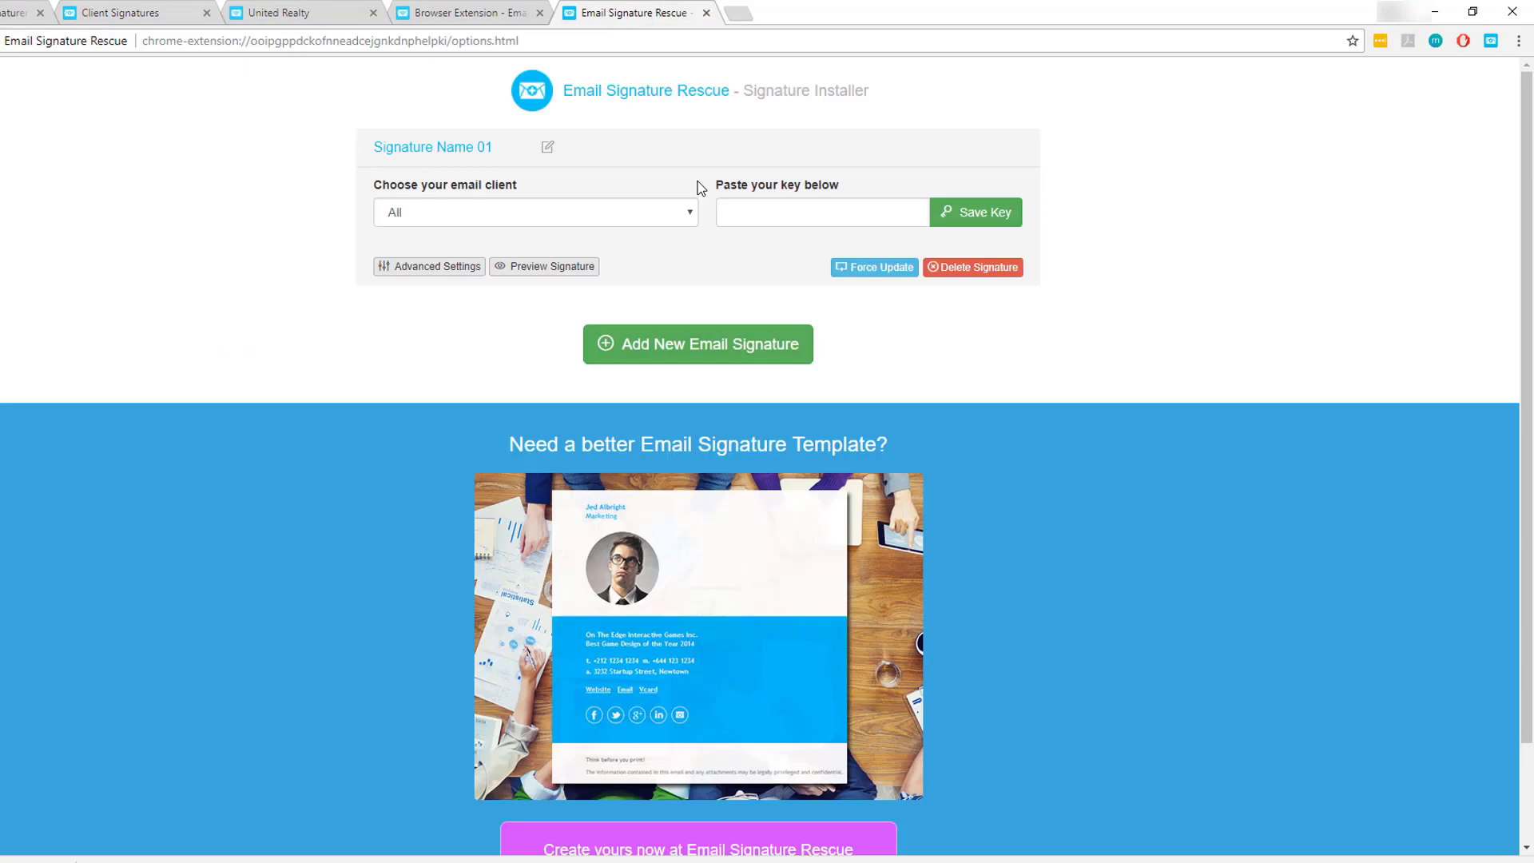
click(777, 214)
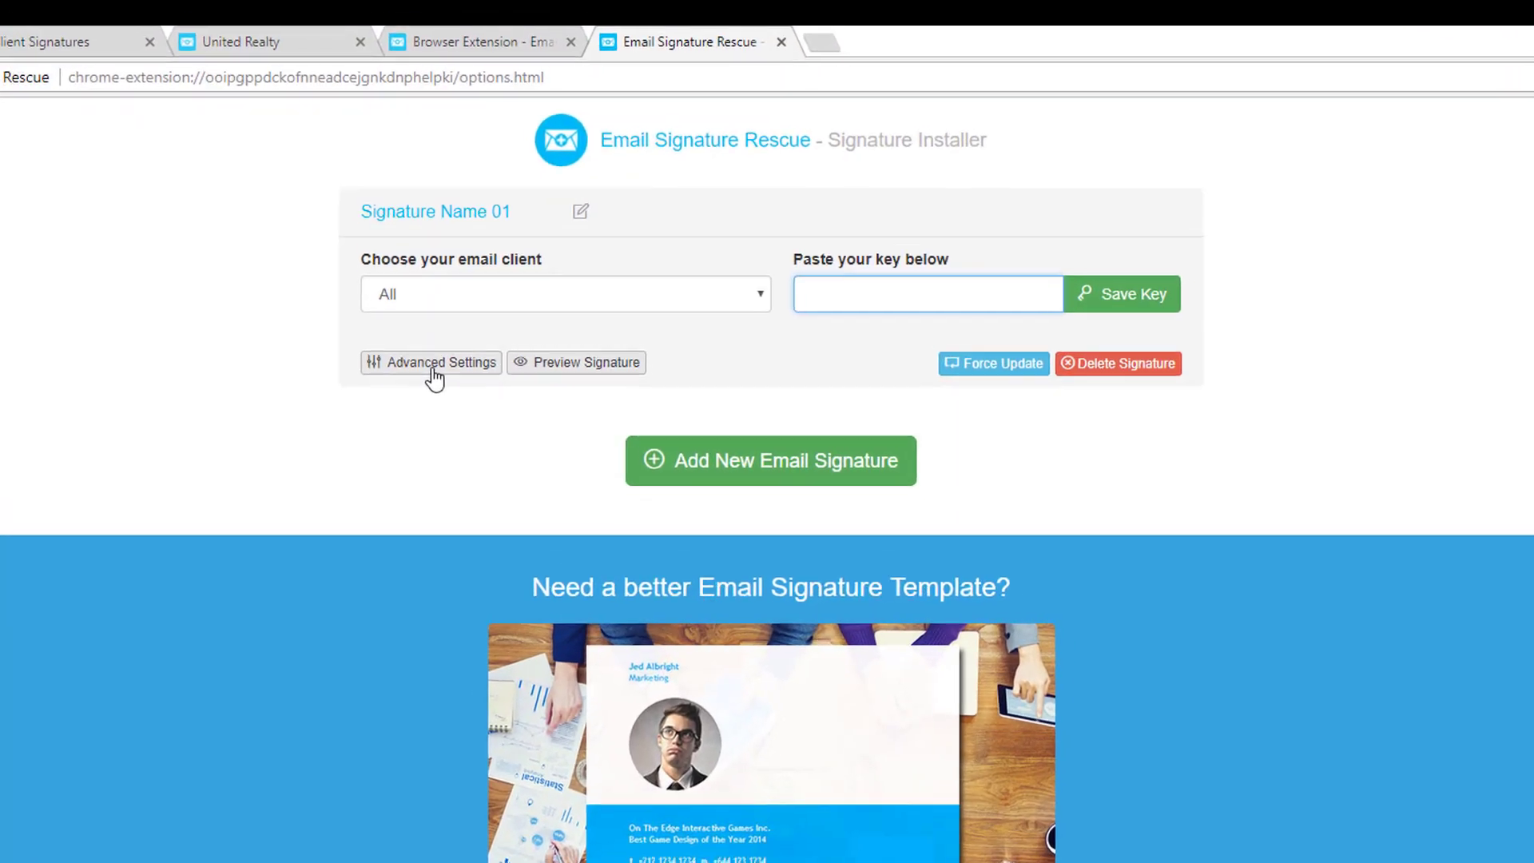
click(431, 268)
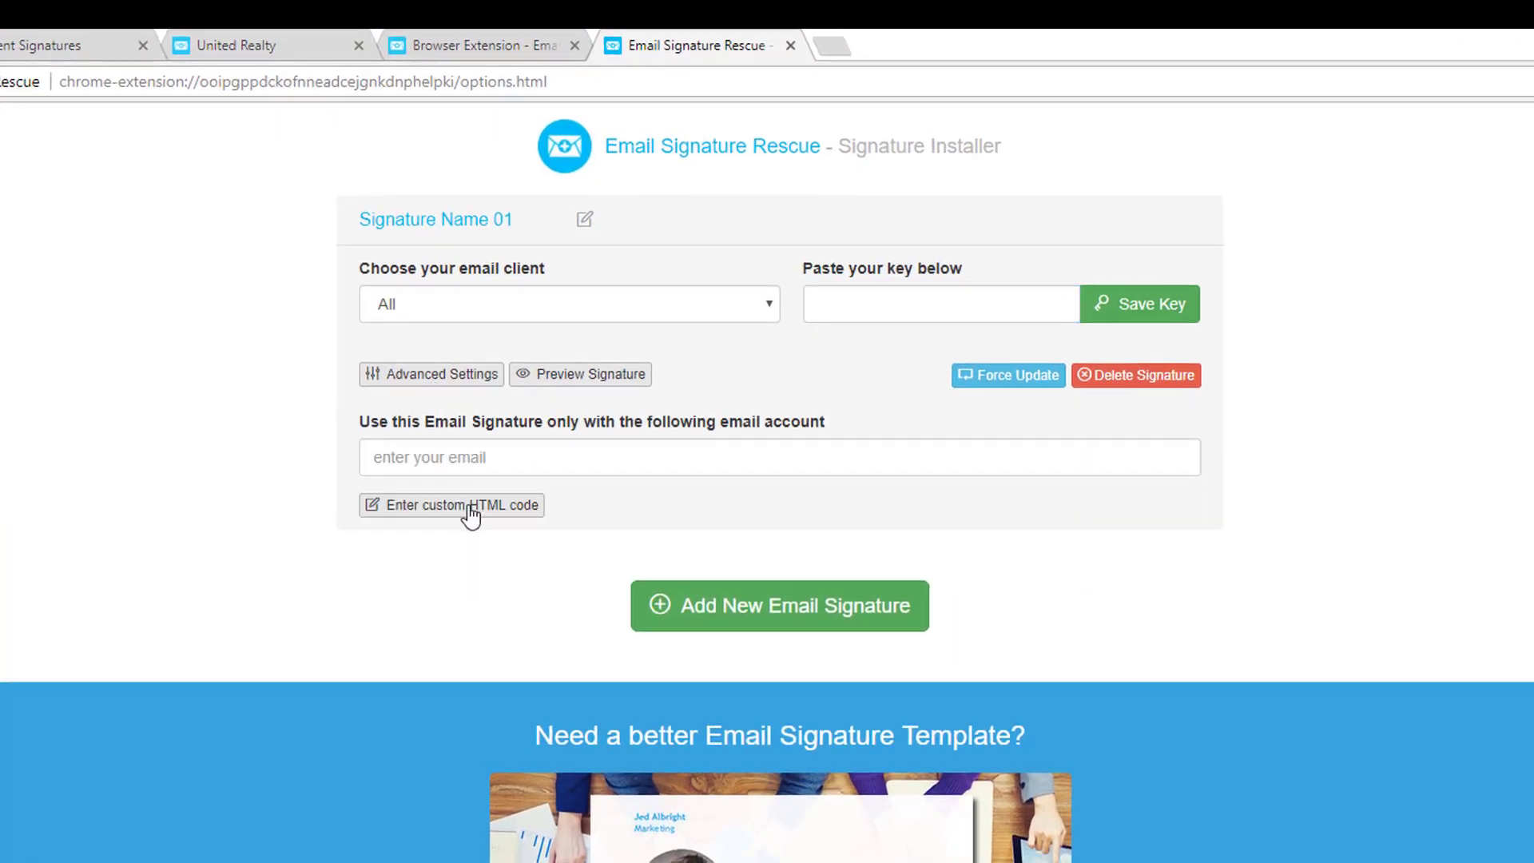
click(471, 516)
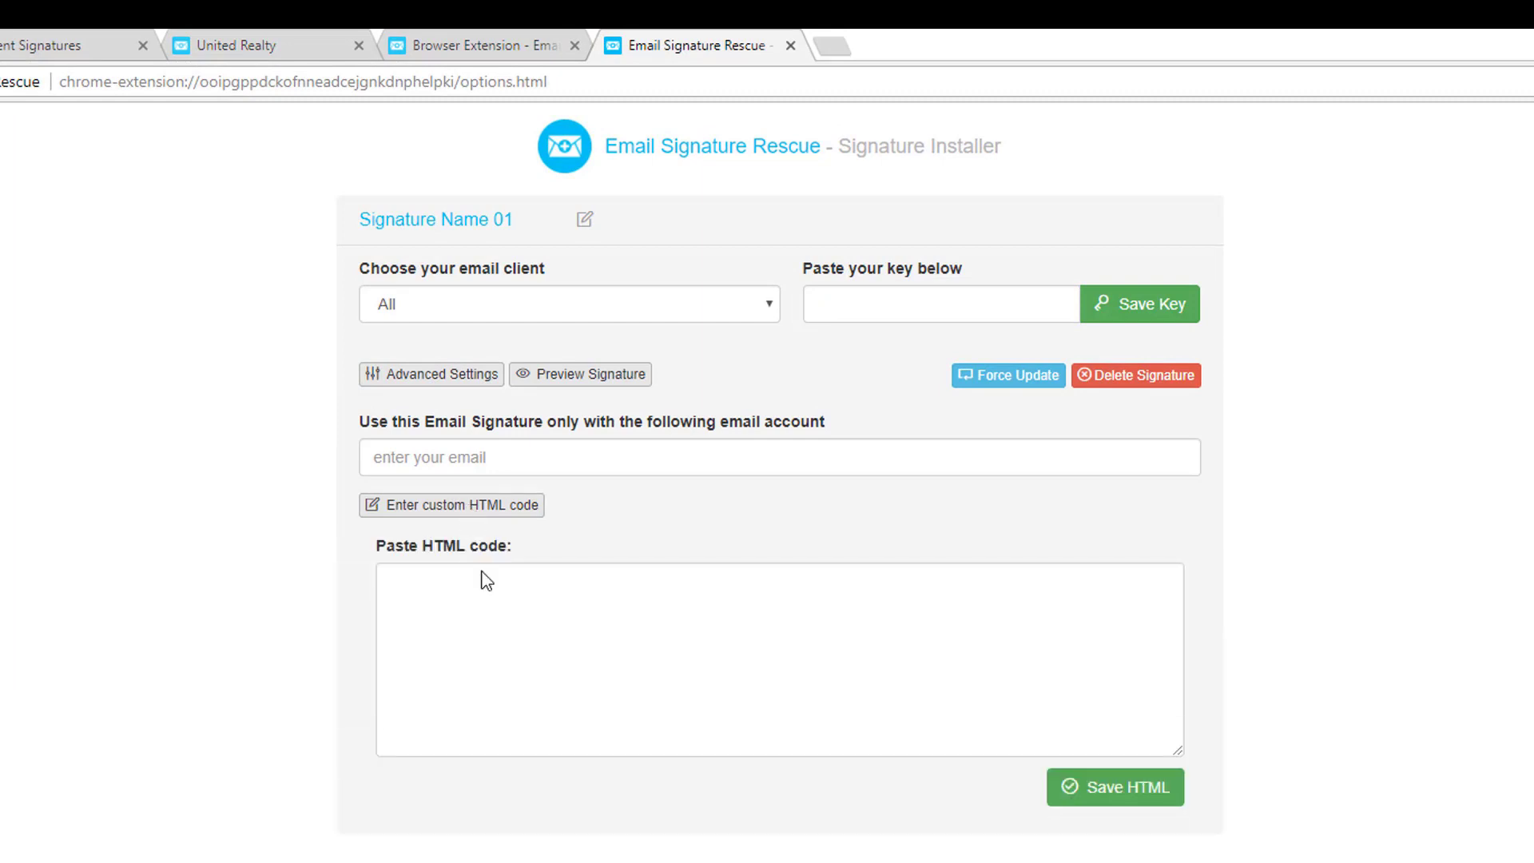
click(548, 620)
key(ctrl+v)
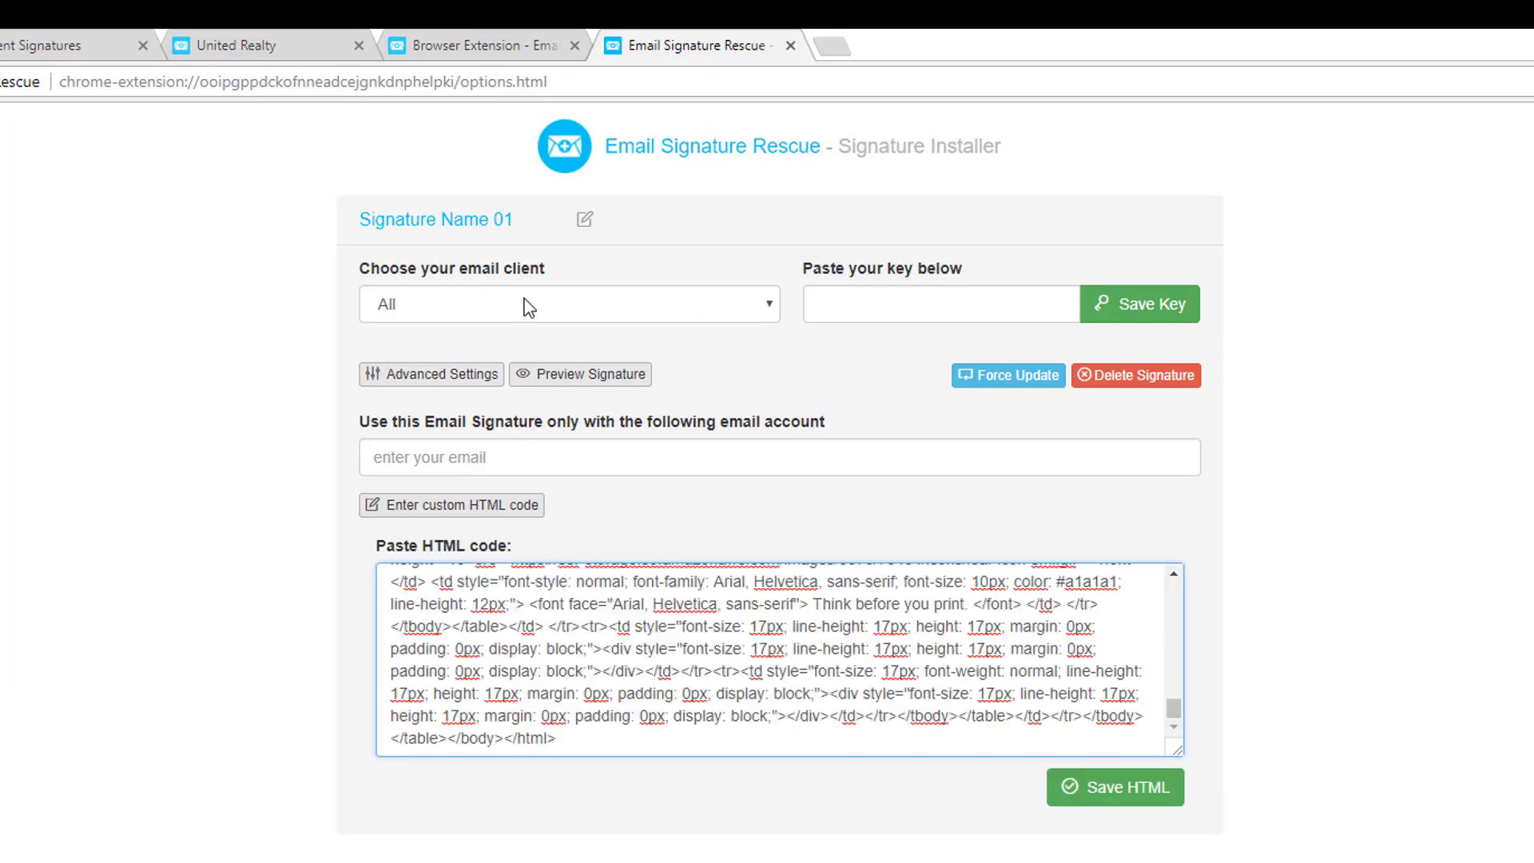
click(528, 308)
click(499, 355)
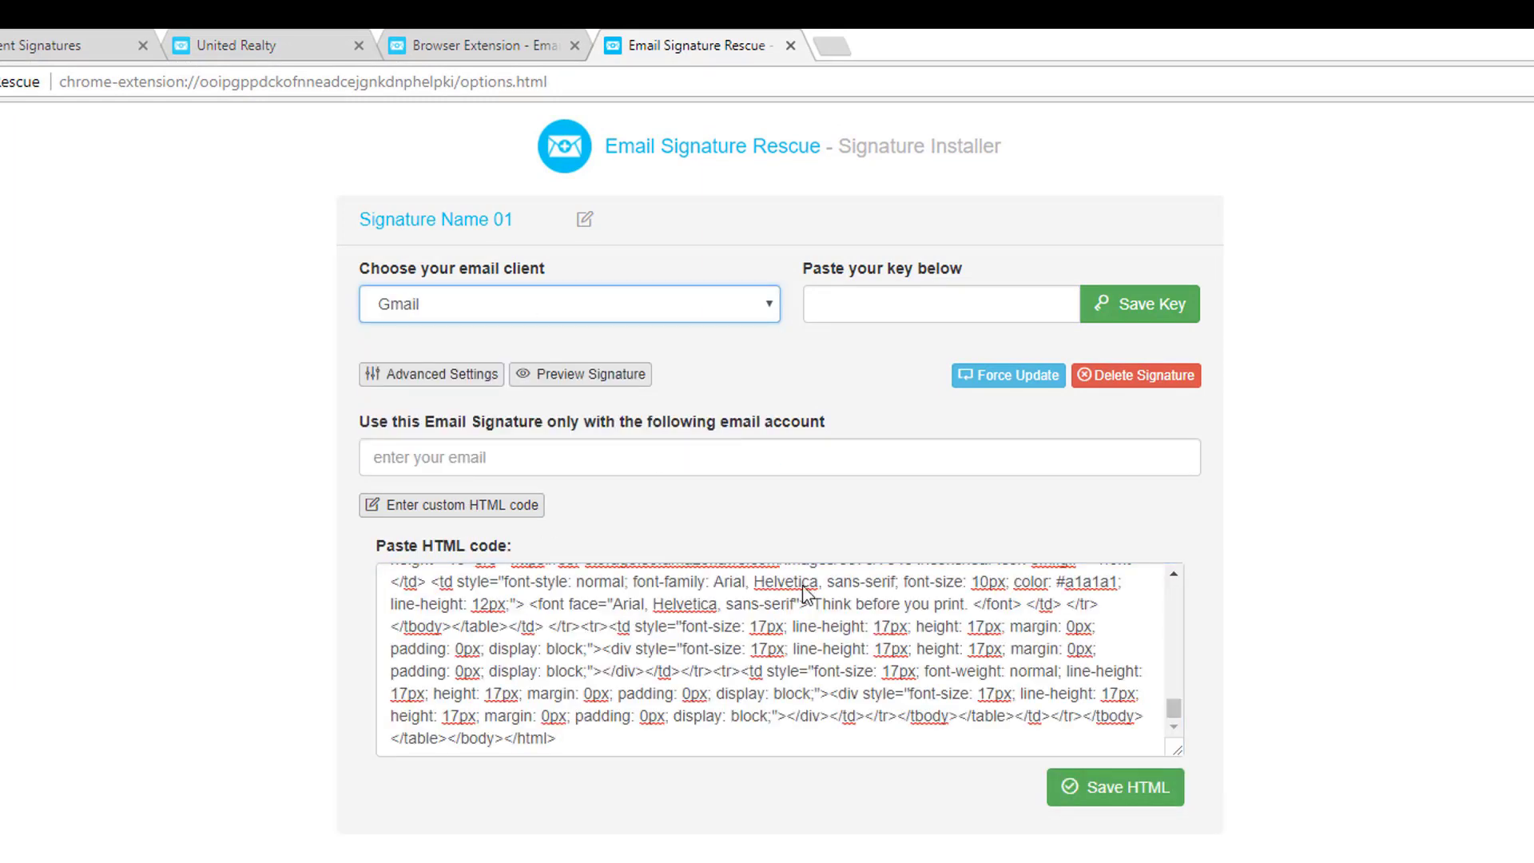
click(1100, 788)
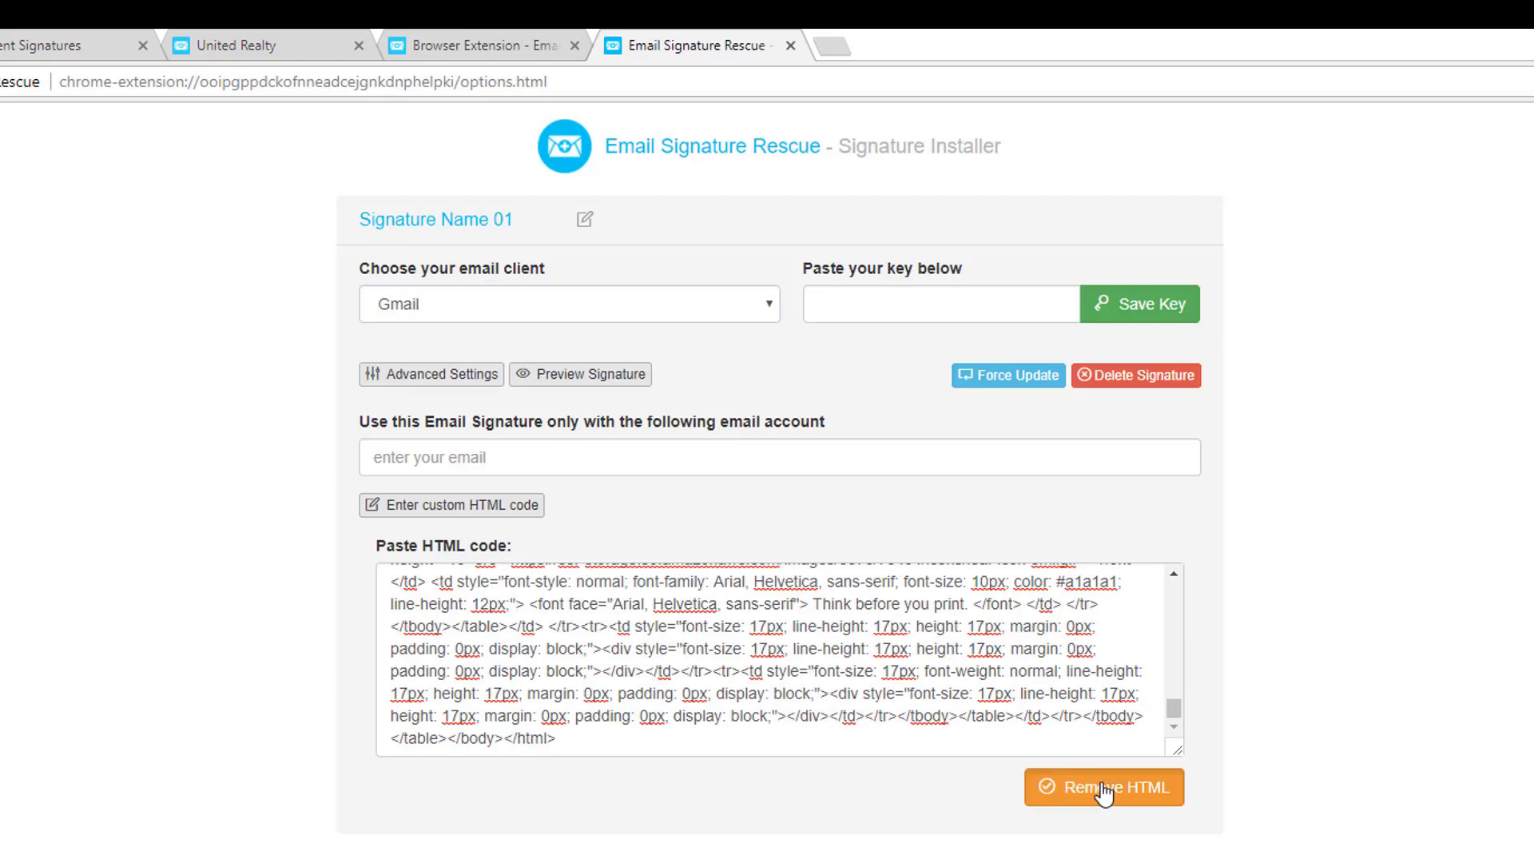
click(572, 382)
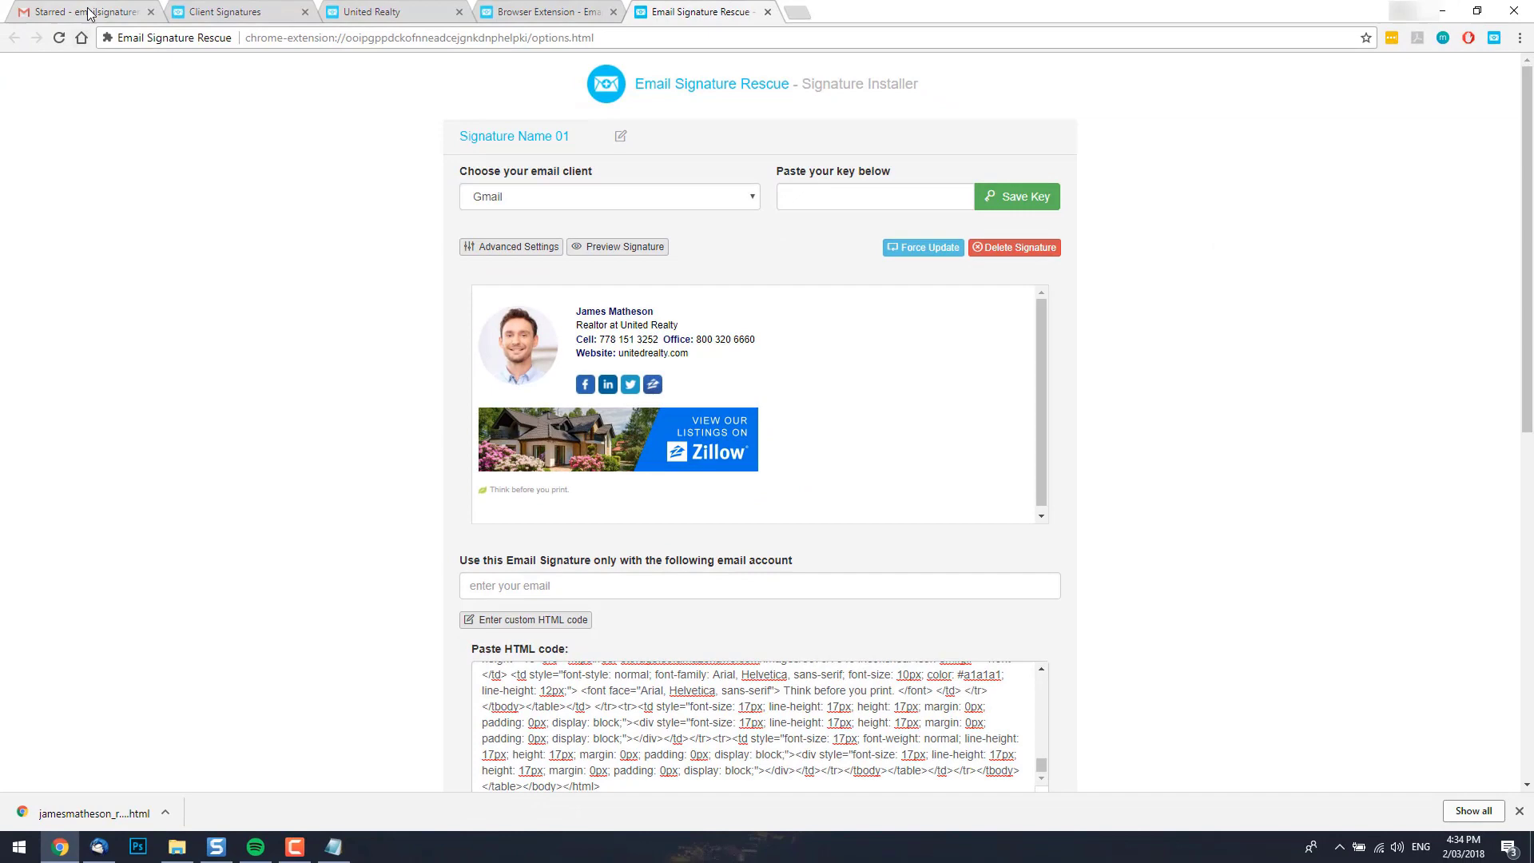
Compose a Gmail message showing the Zillow-banner signature, minimize it, and return to the installer.
click(88, 12)
click(64, 164)
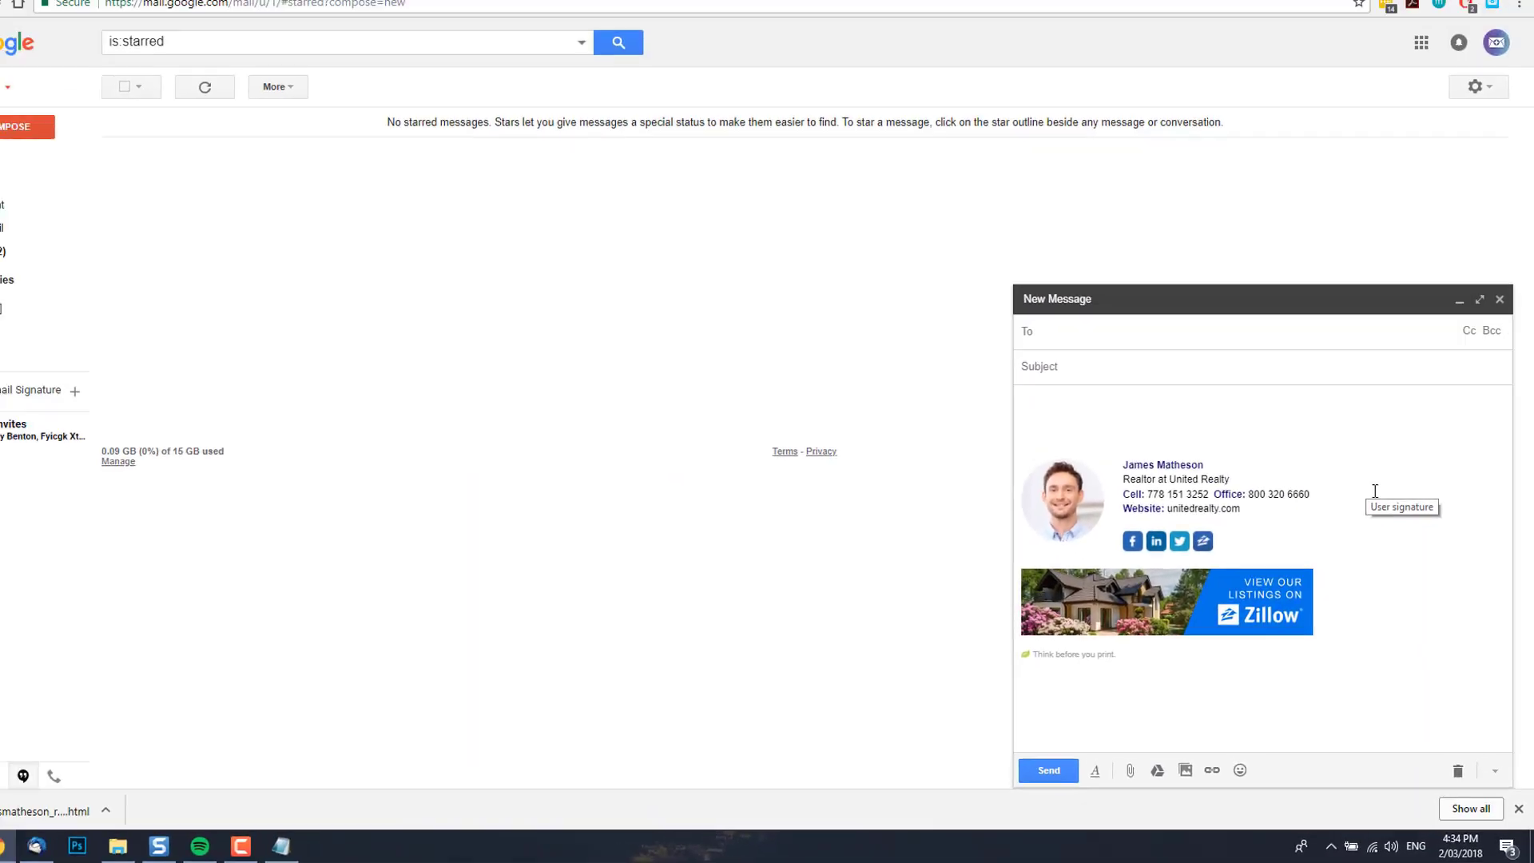
click(1023, 308)
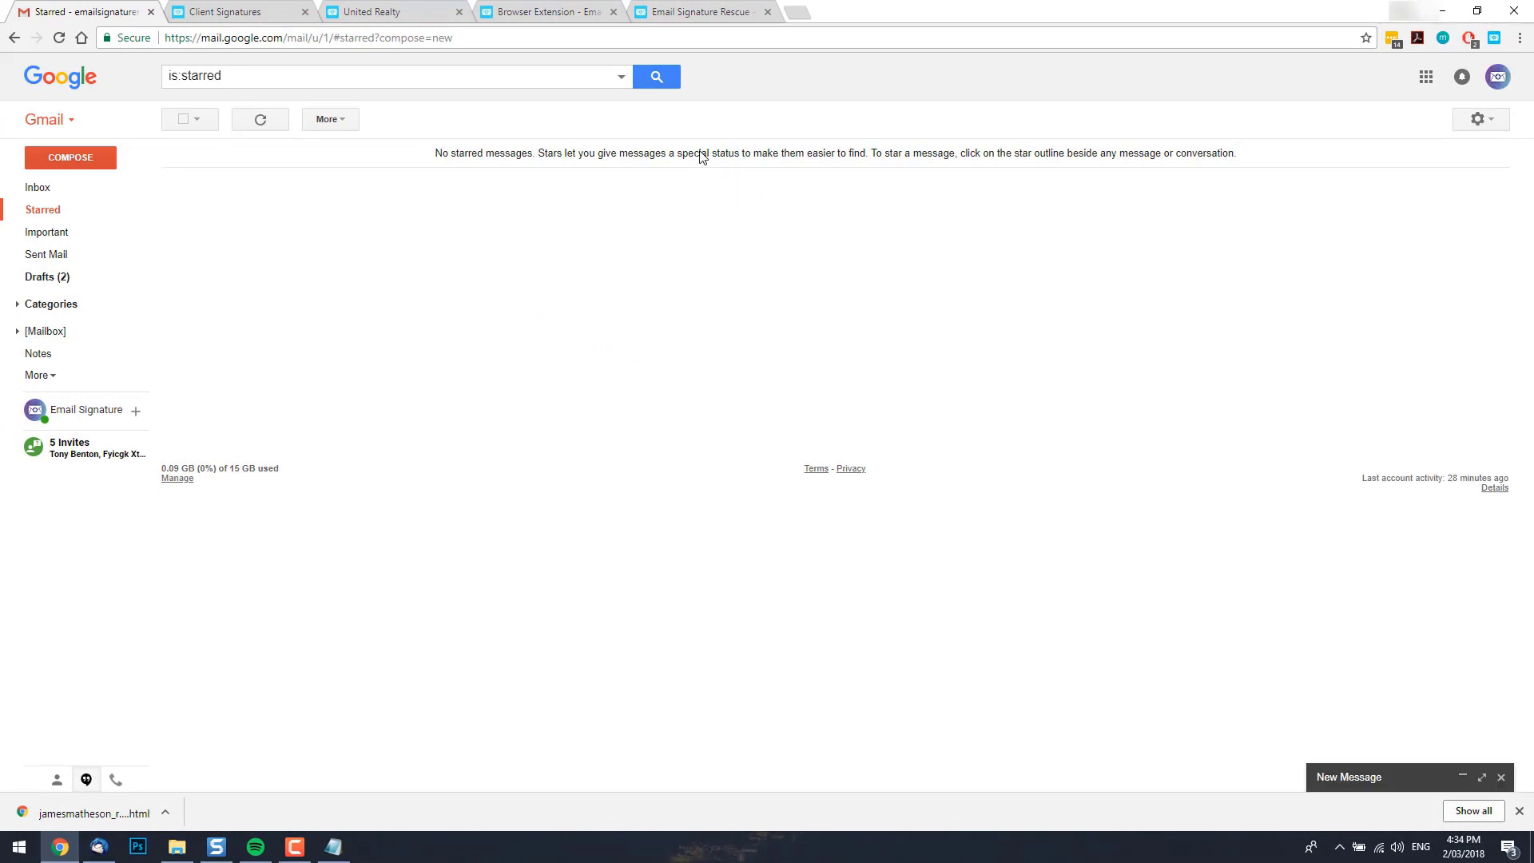
click(705, 11)
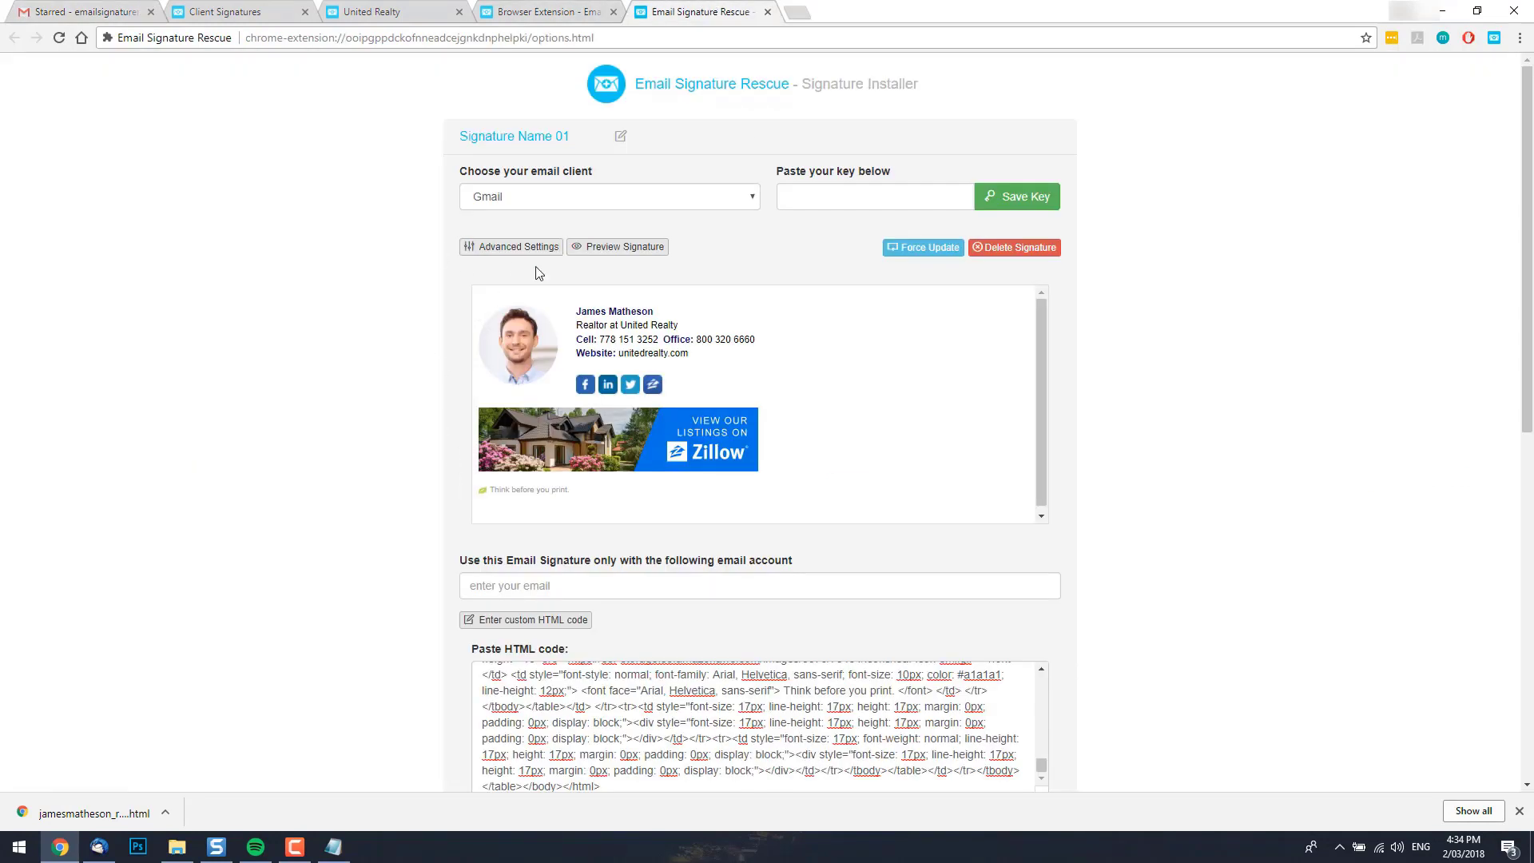
Restrict the signature to the Gmail account's email address, then compose a new message to check it.
click(551, 589)
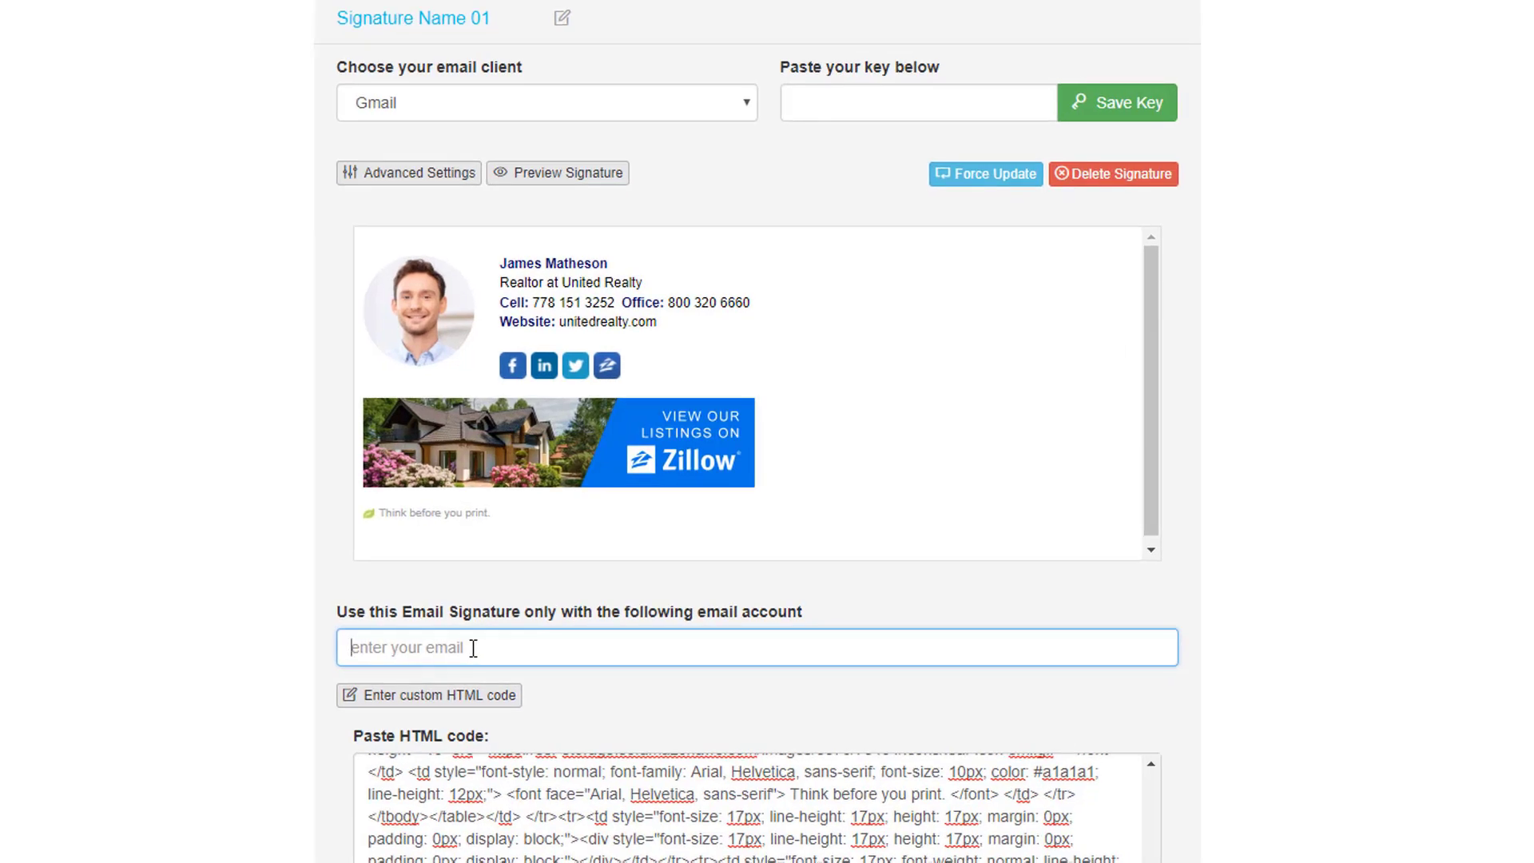
click(472, 648)
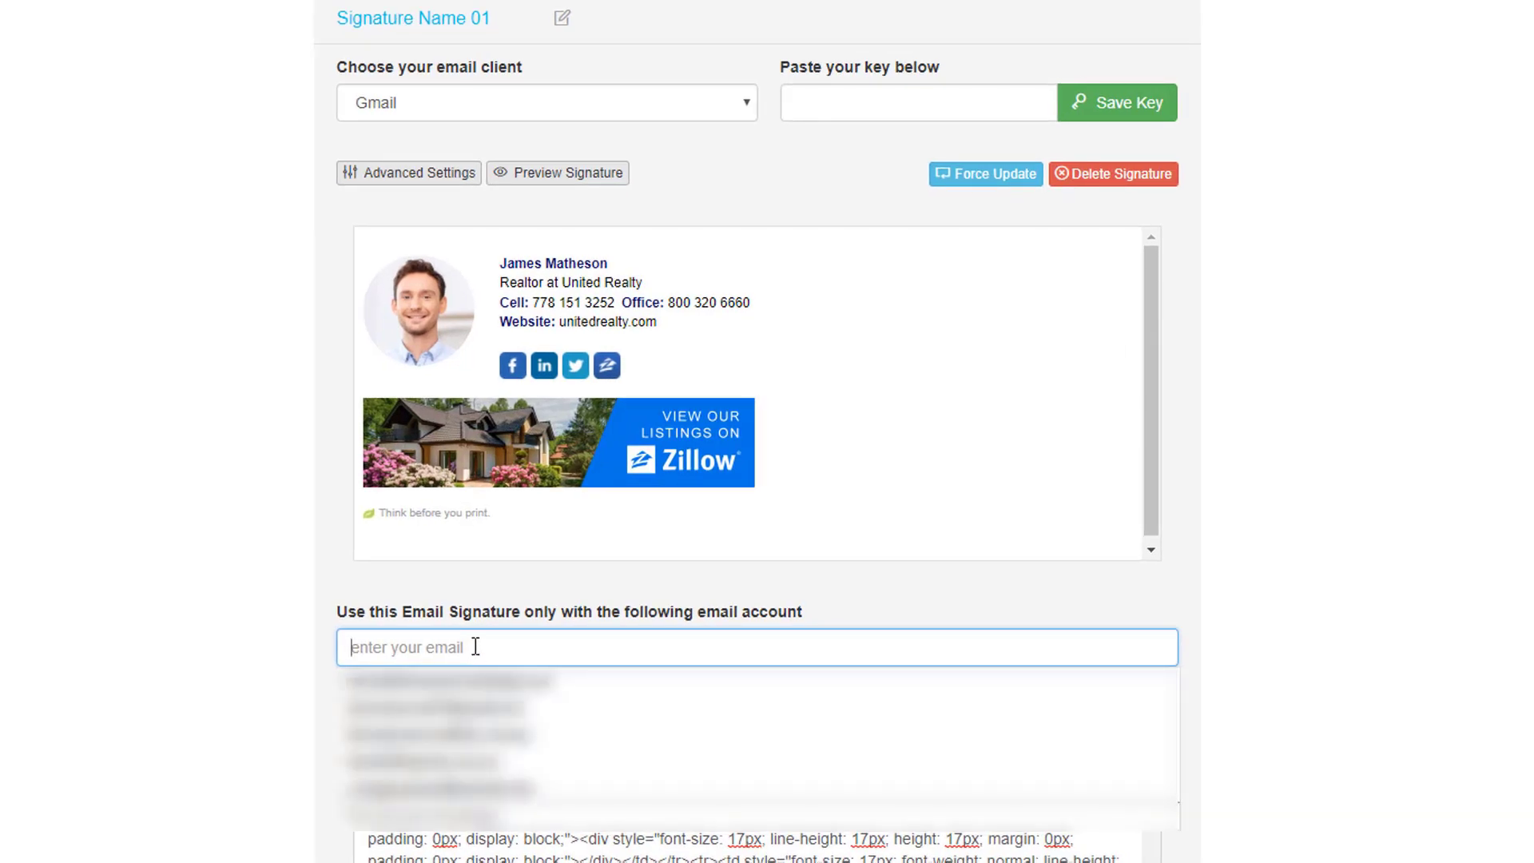
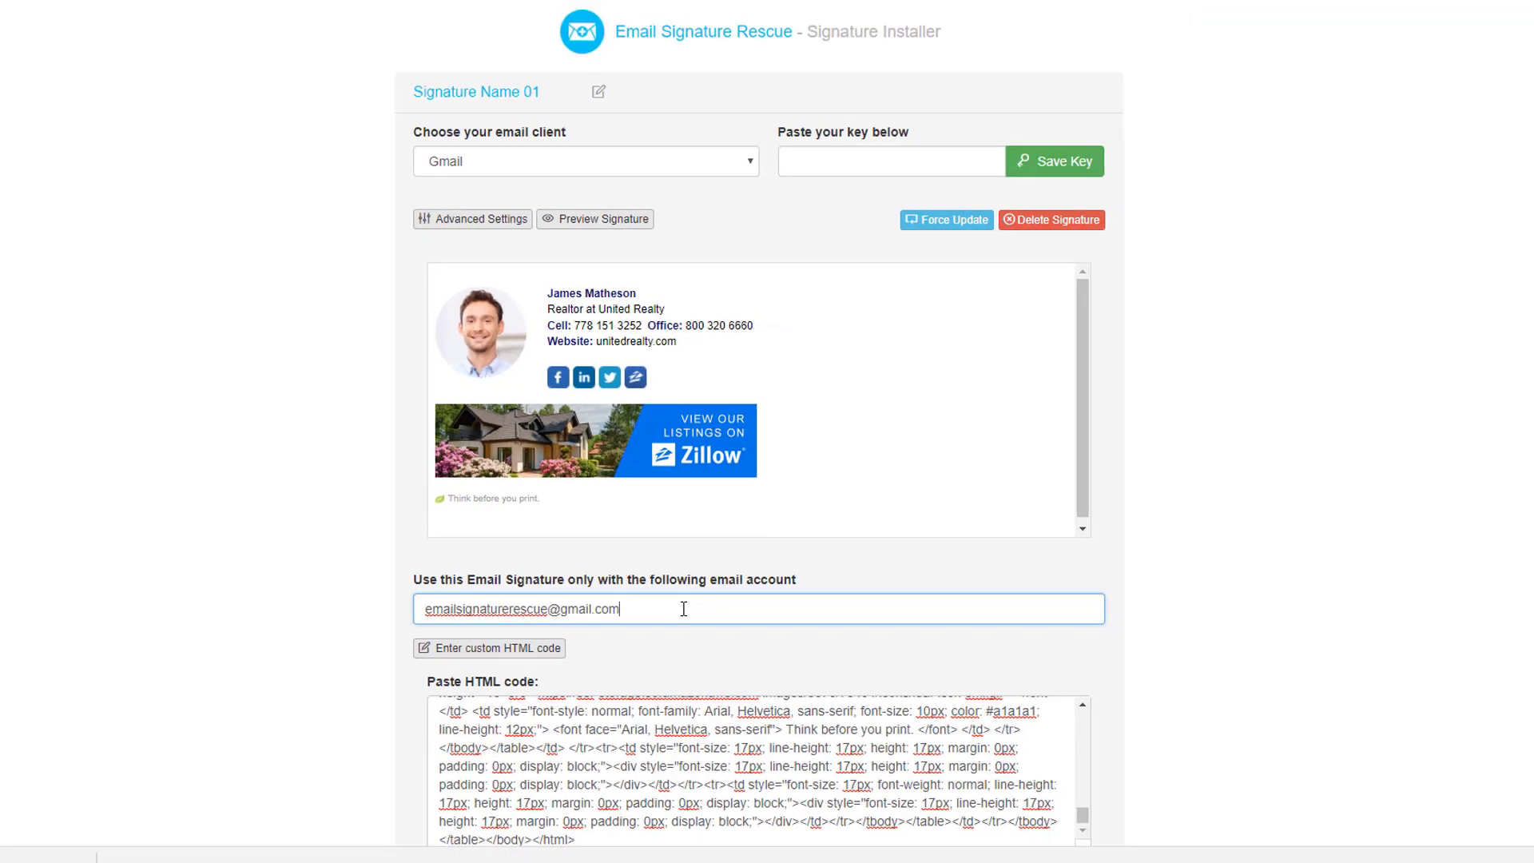
click(80, 11)
click(93, 160)
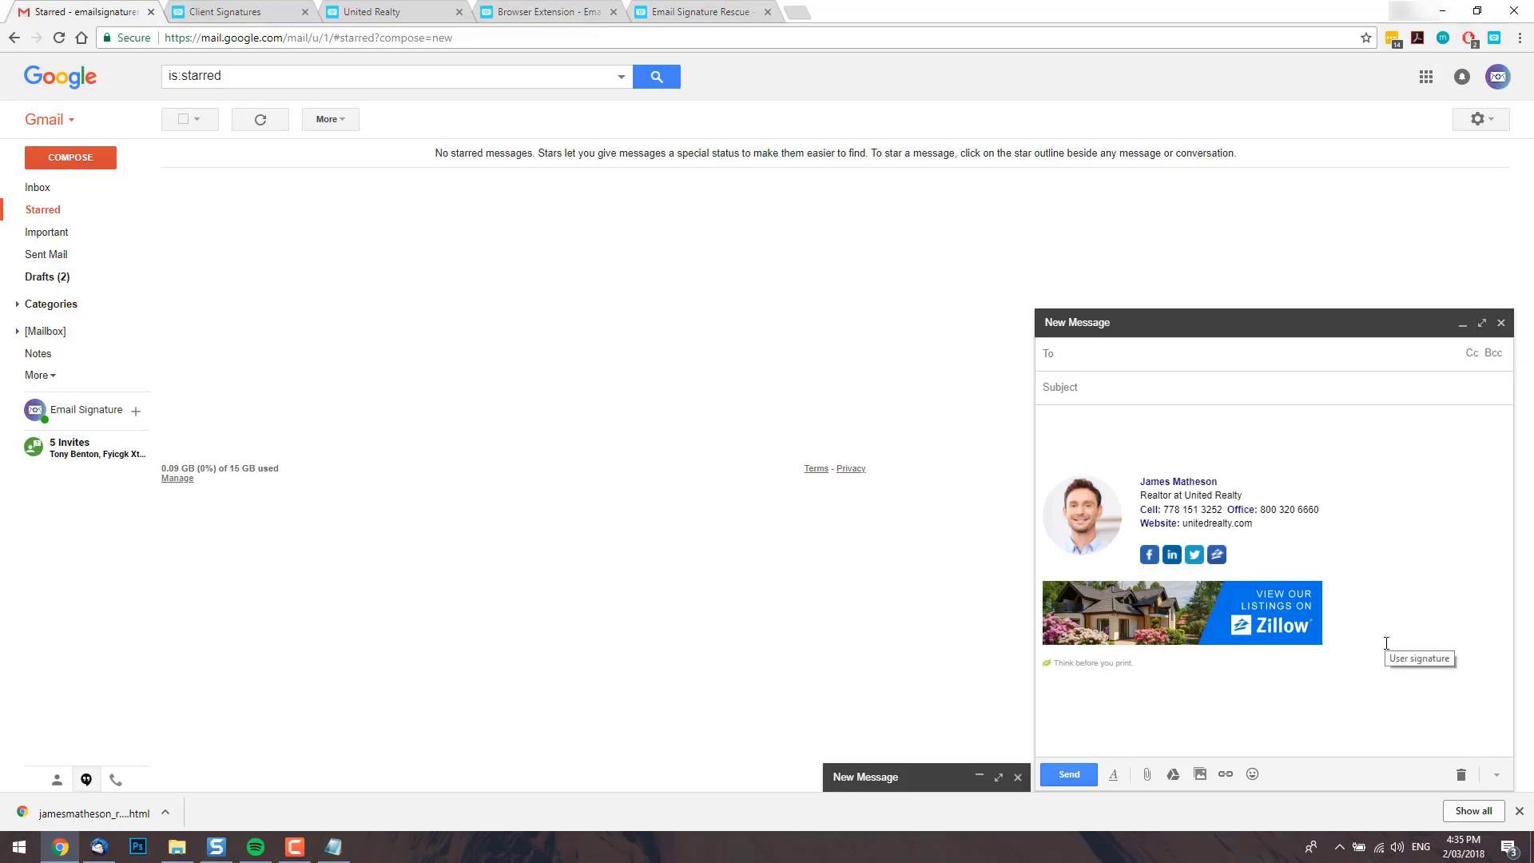
key(ctrl+shift+Tab)
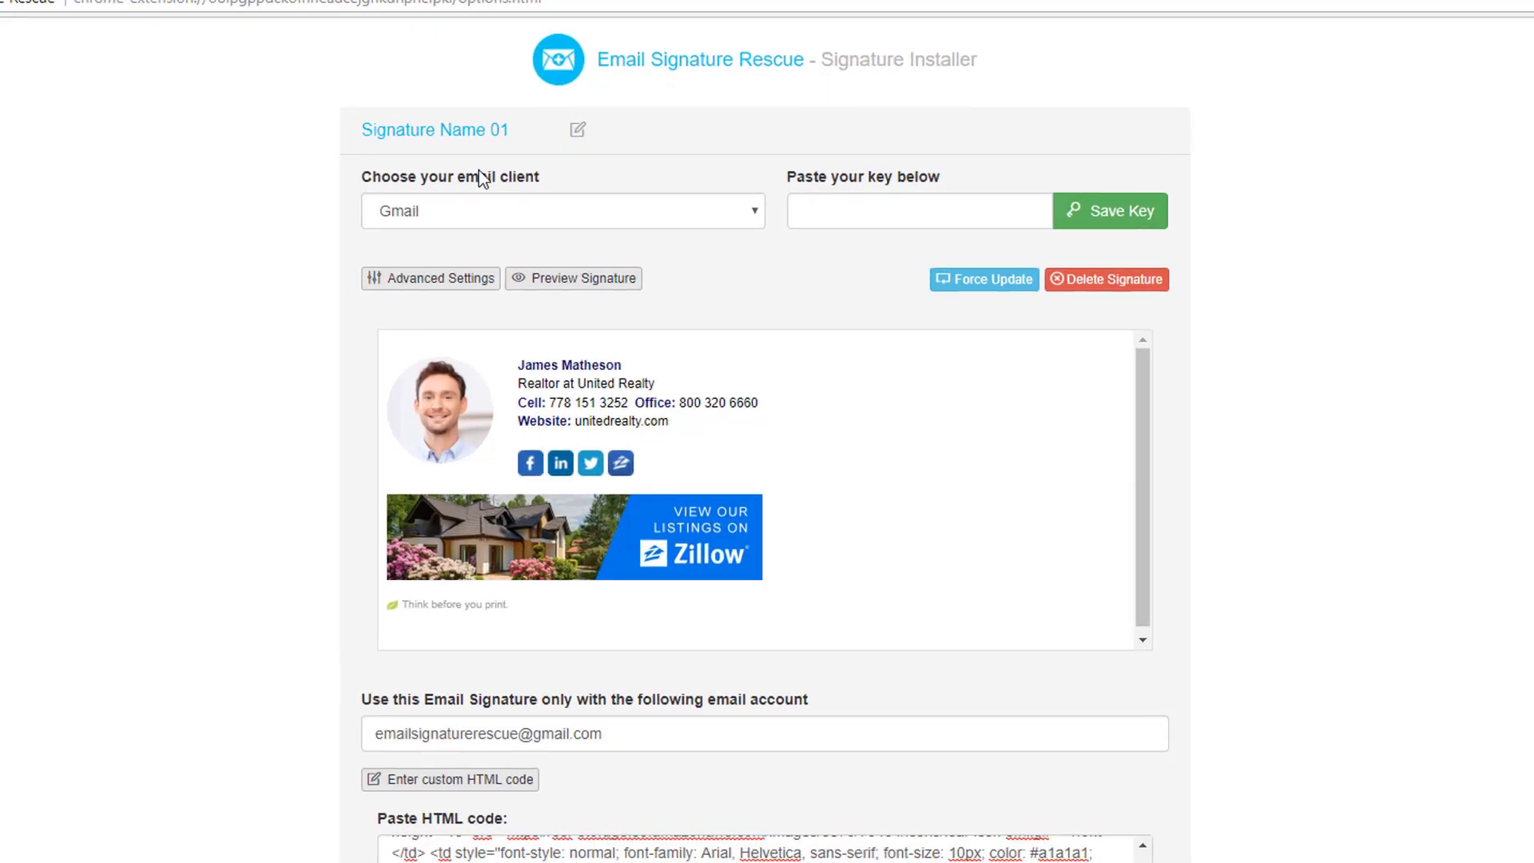
click(541, 201)
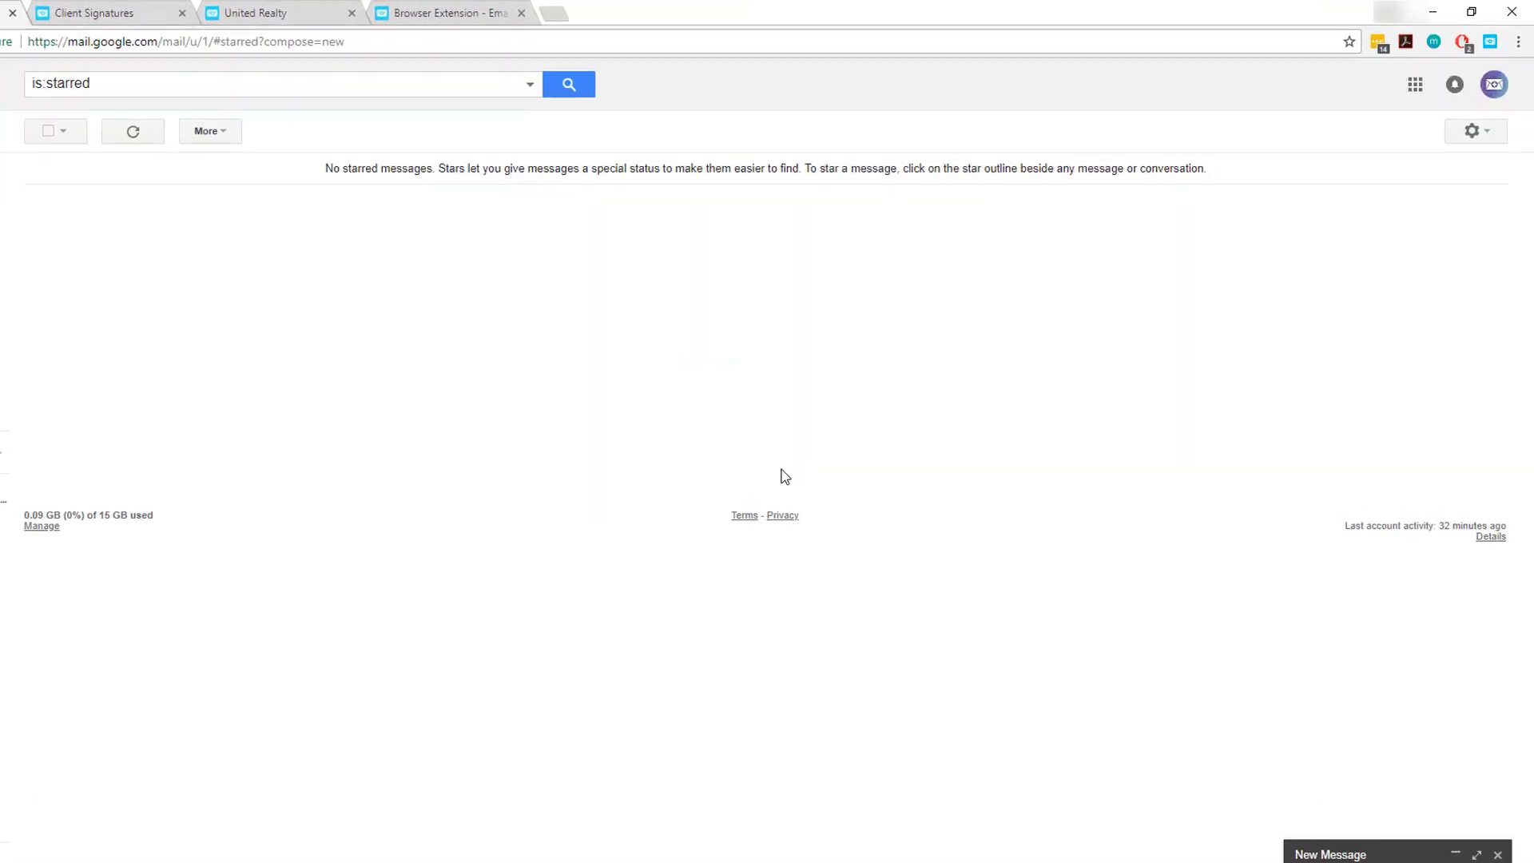
Disable Email Signature Rescue on Chrome's Extensions page and go back to Gmail.
click(1518, 42)
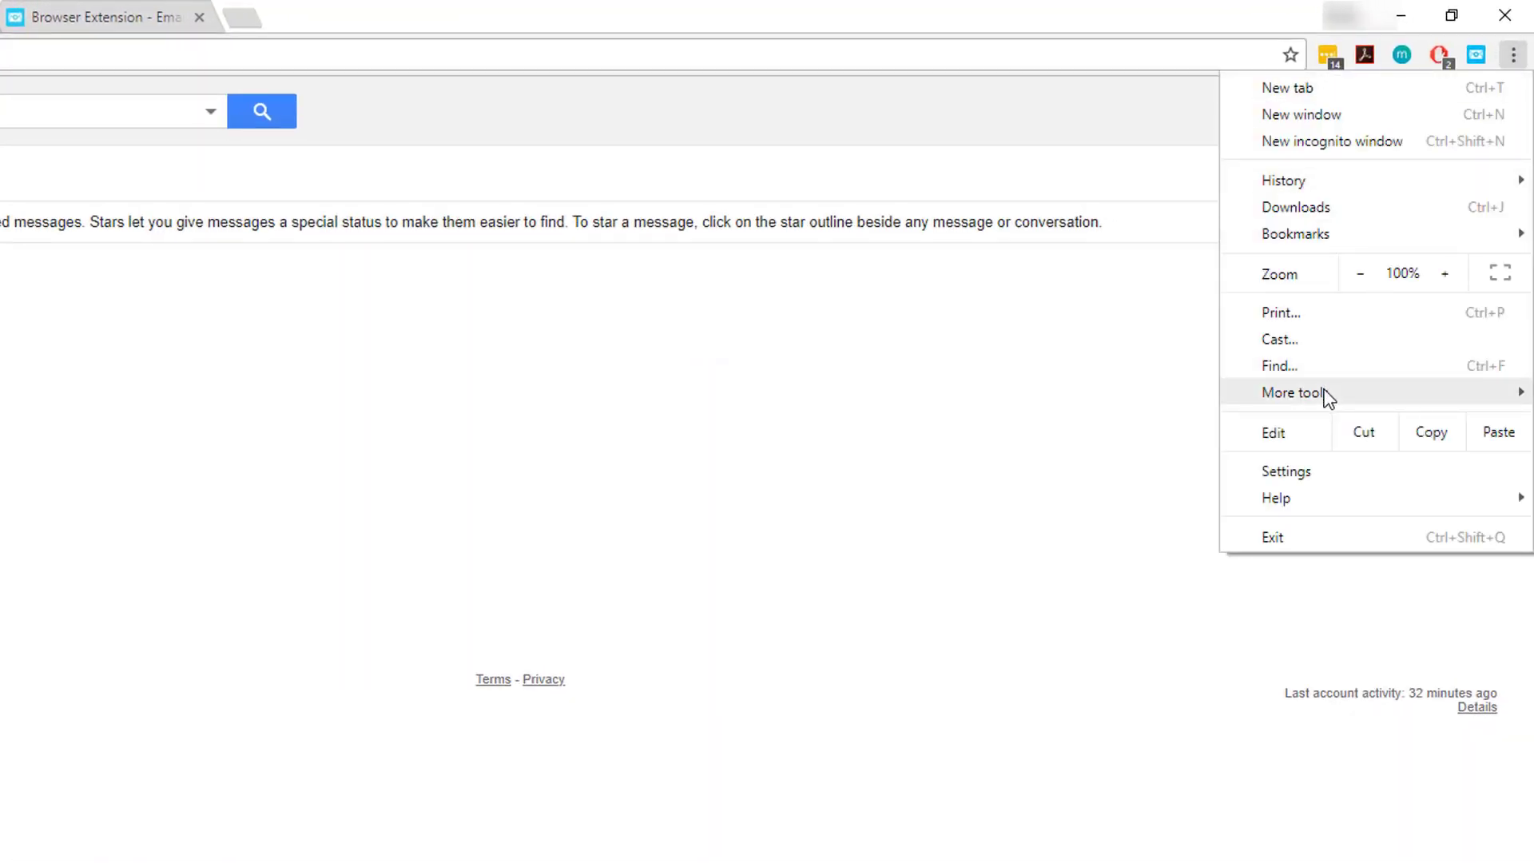
mouse_move(1328, 397)
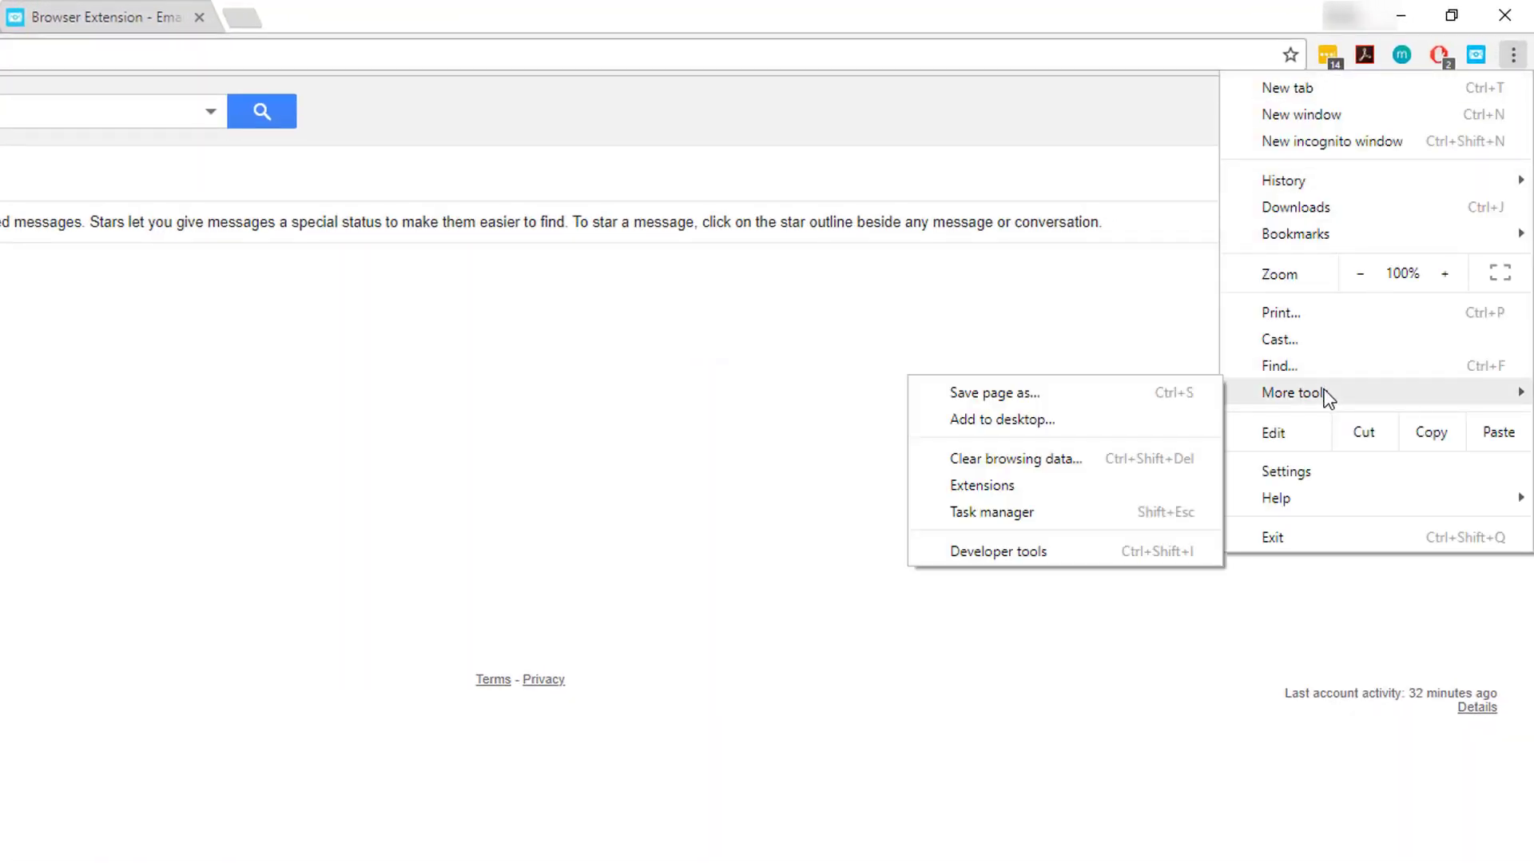
click(1000, 484)
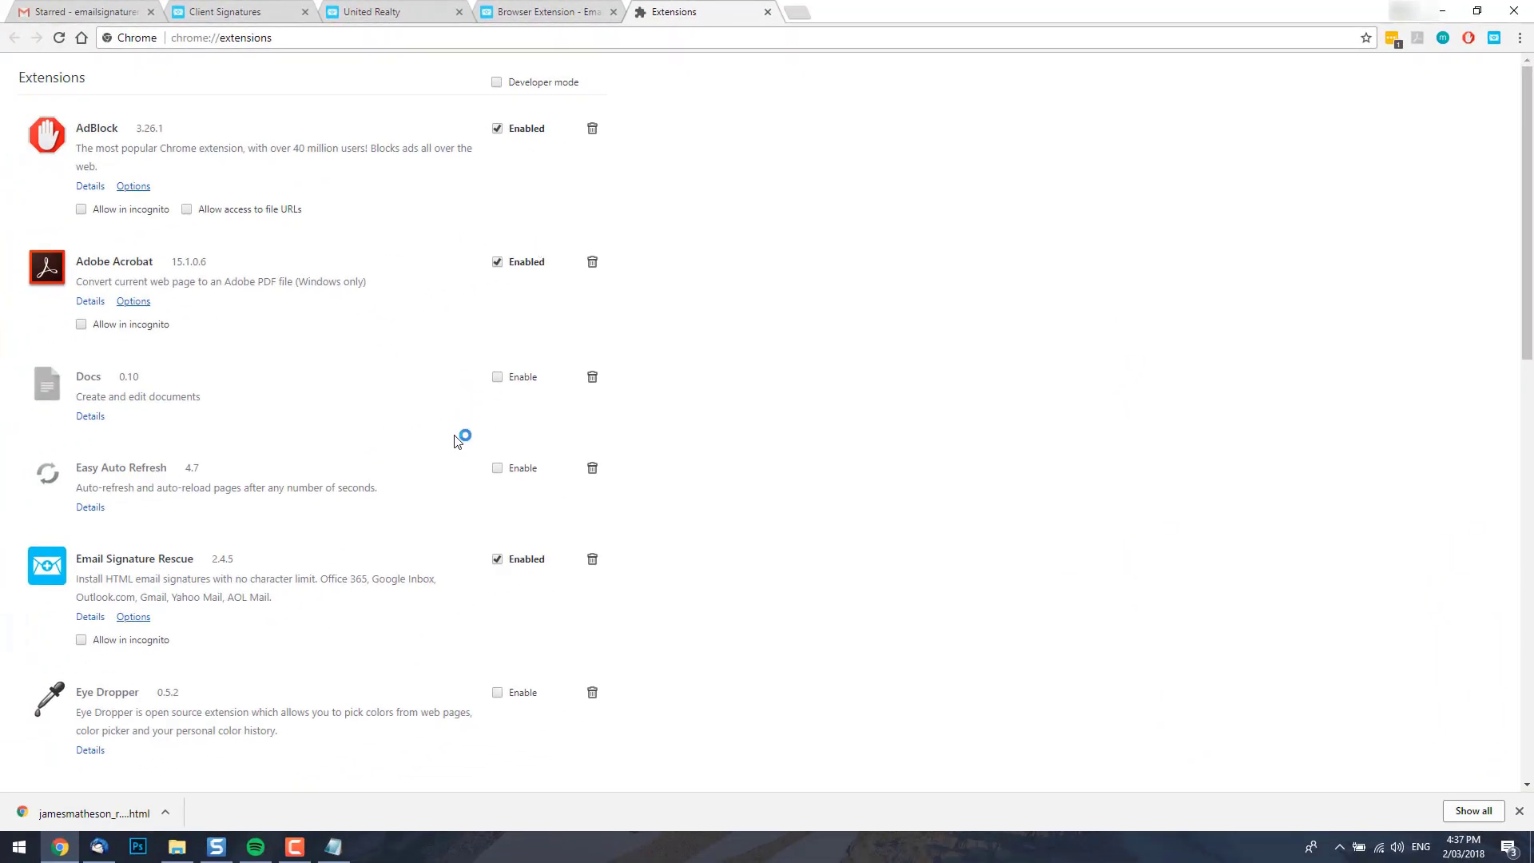
click(497, 560)
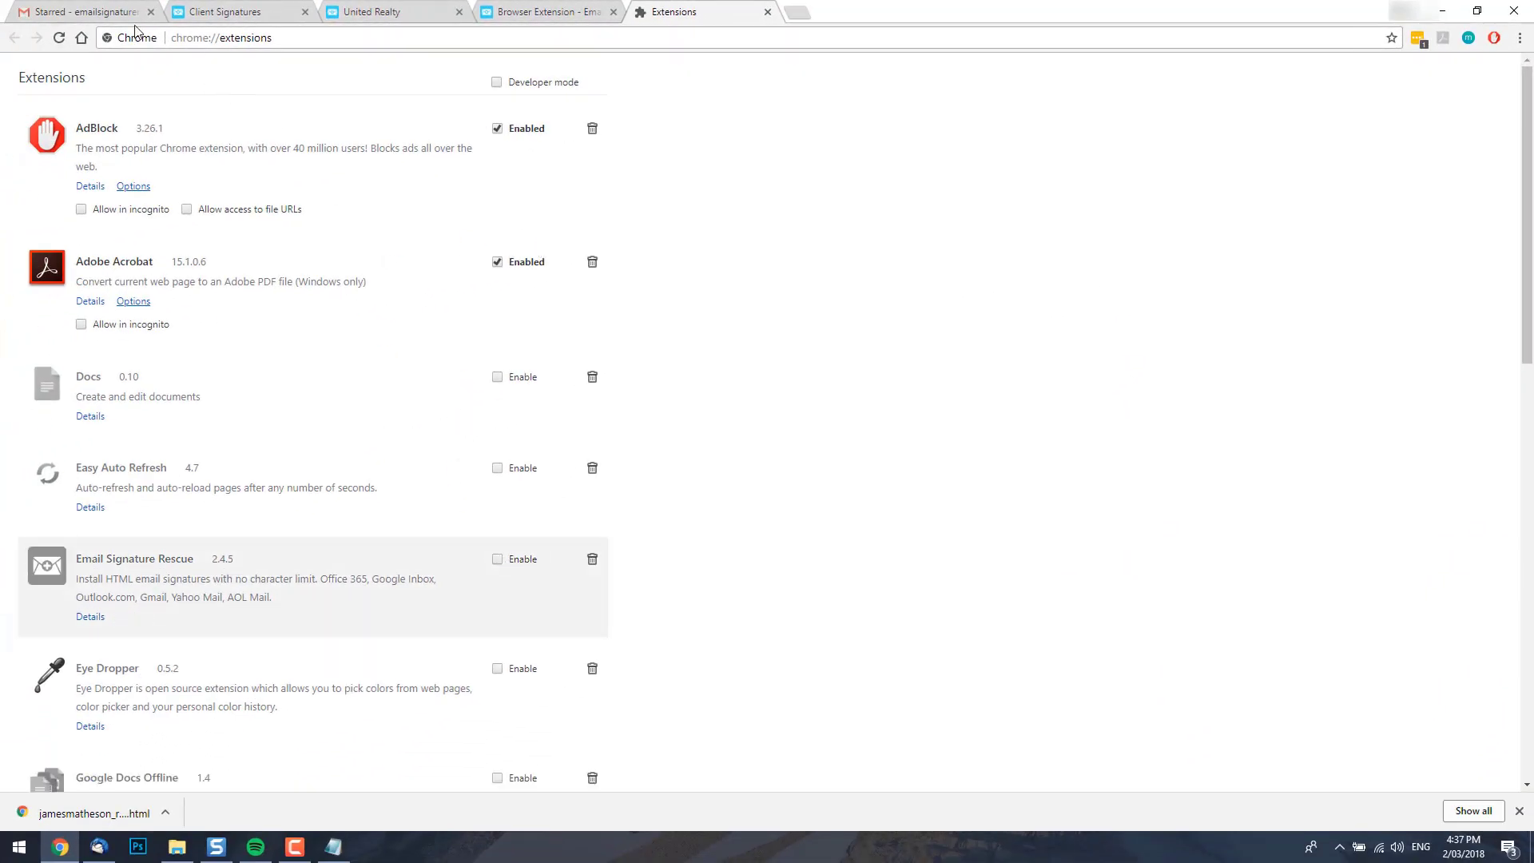
click(90, 8)
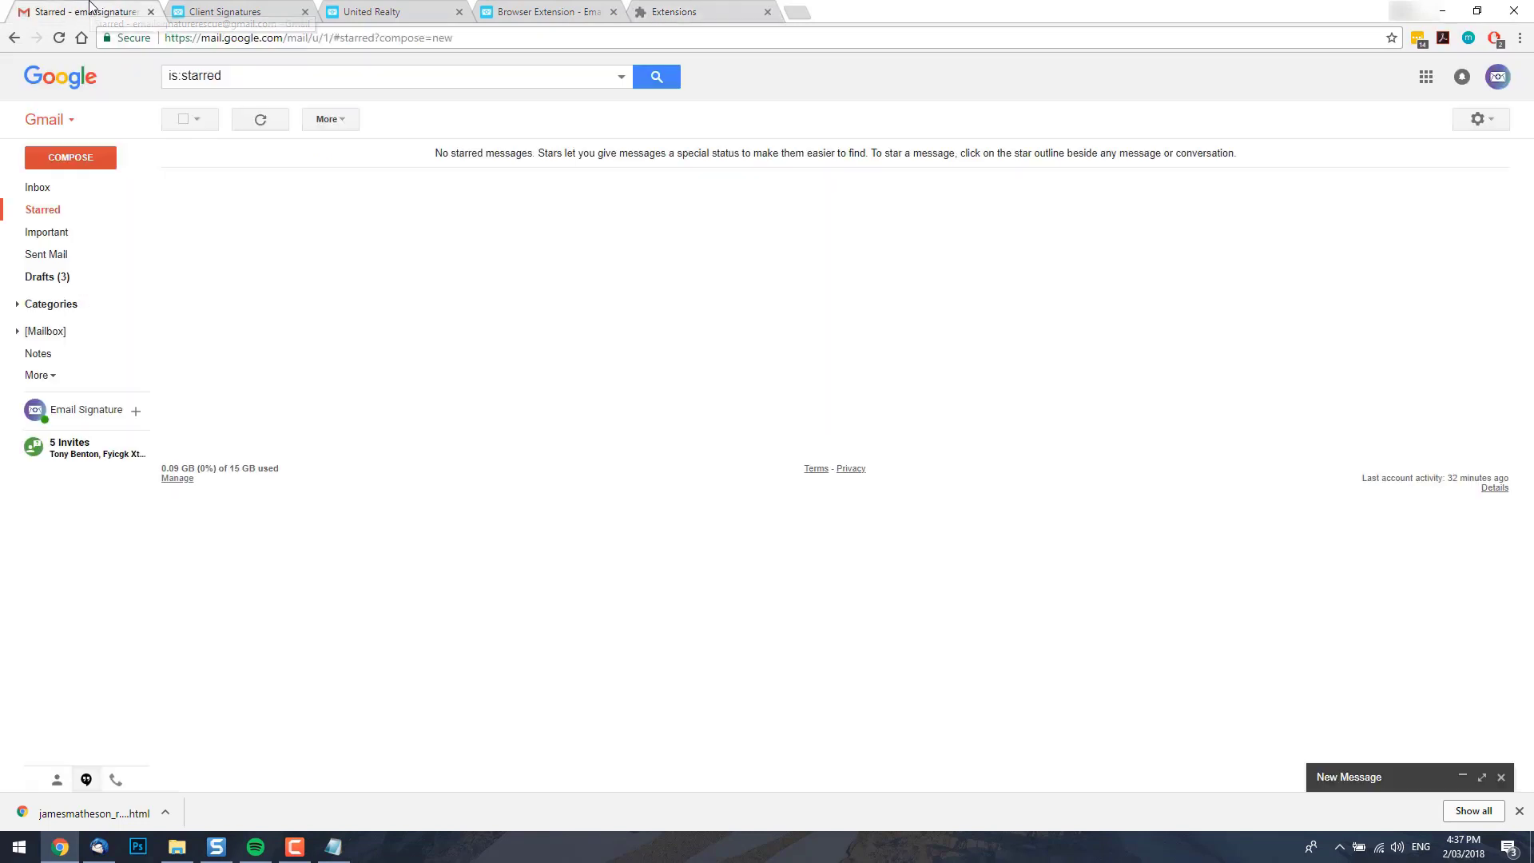
Set Gmail's own signature to No signature and save the settings.
click(1480, 119)
click(1435, 286)
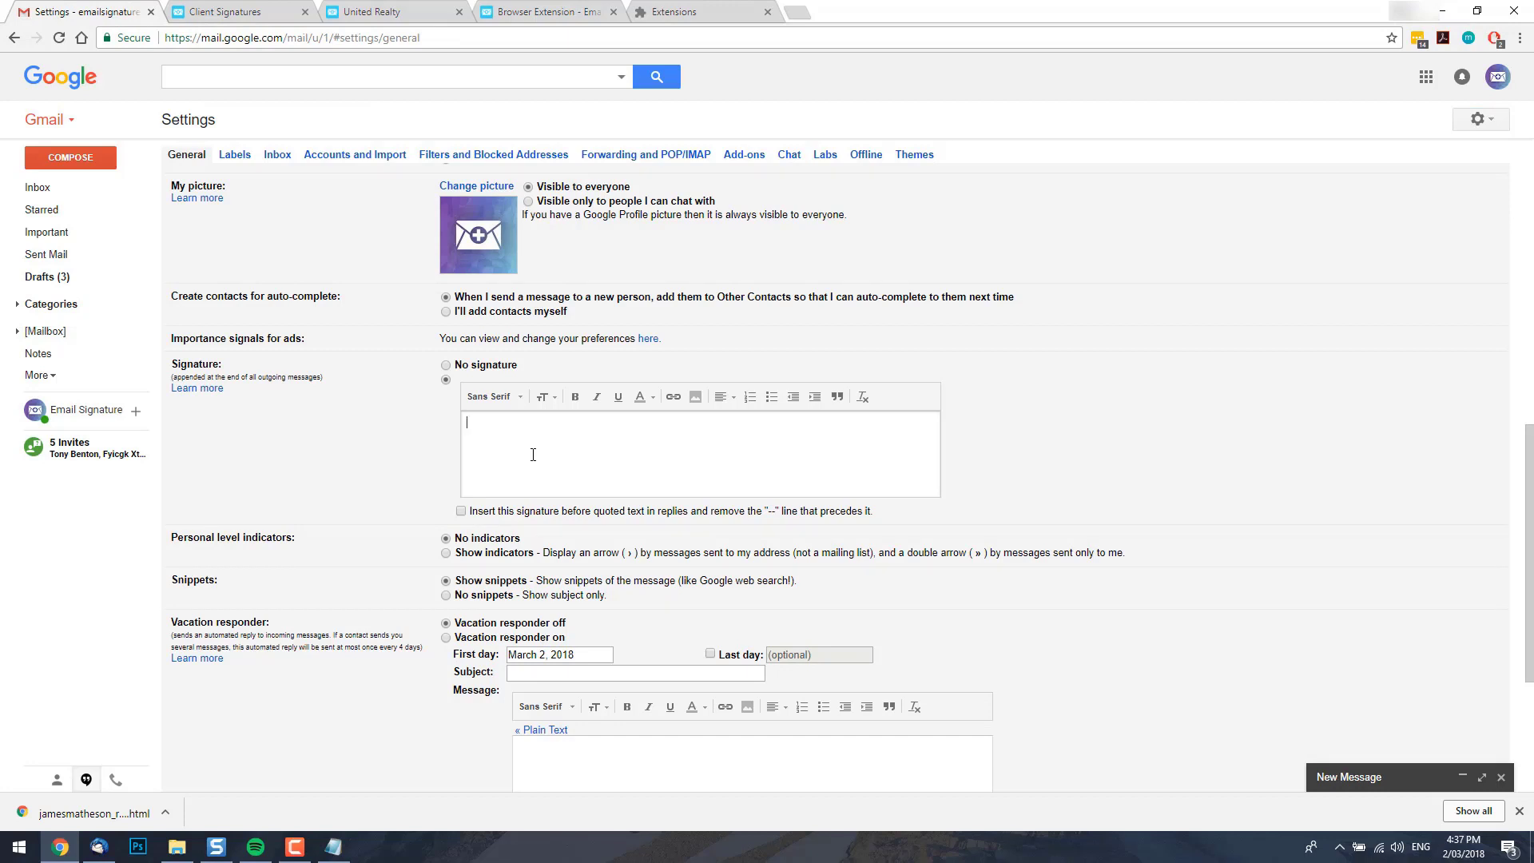
scroll(533, 454, down, 1)
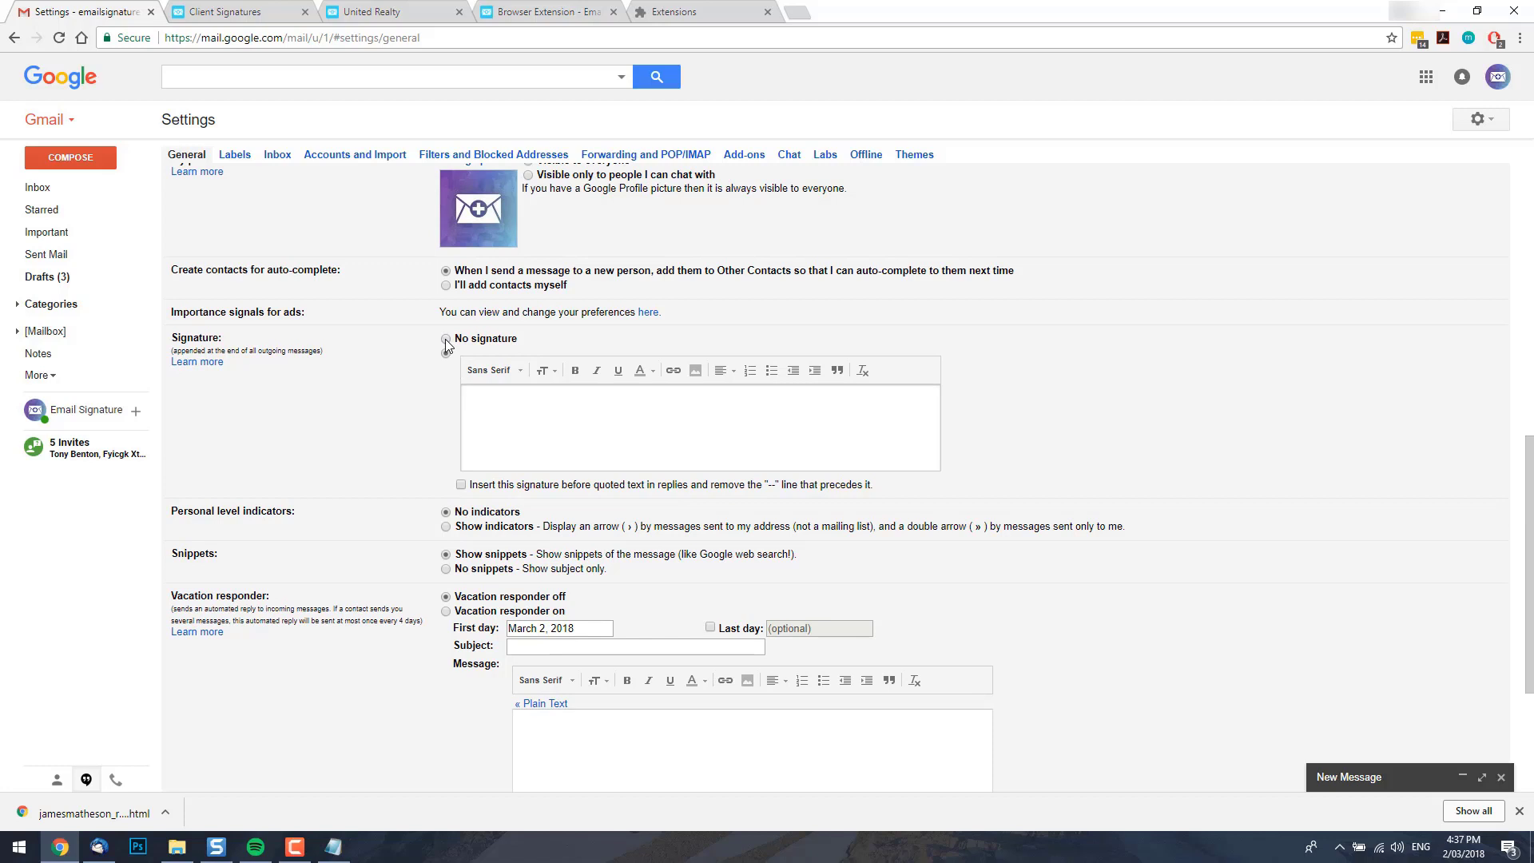
click(446, 339)
scroll(643, 611, down, 3)
click(799, 595)
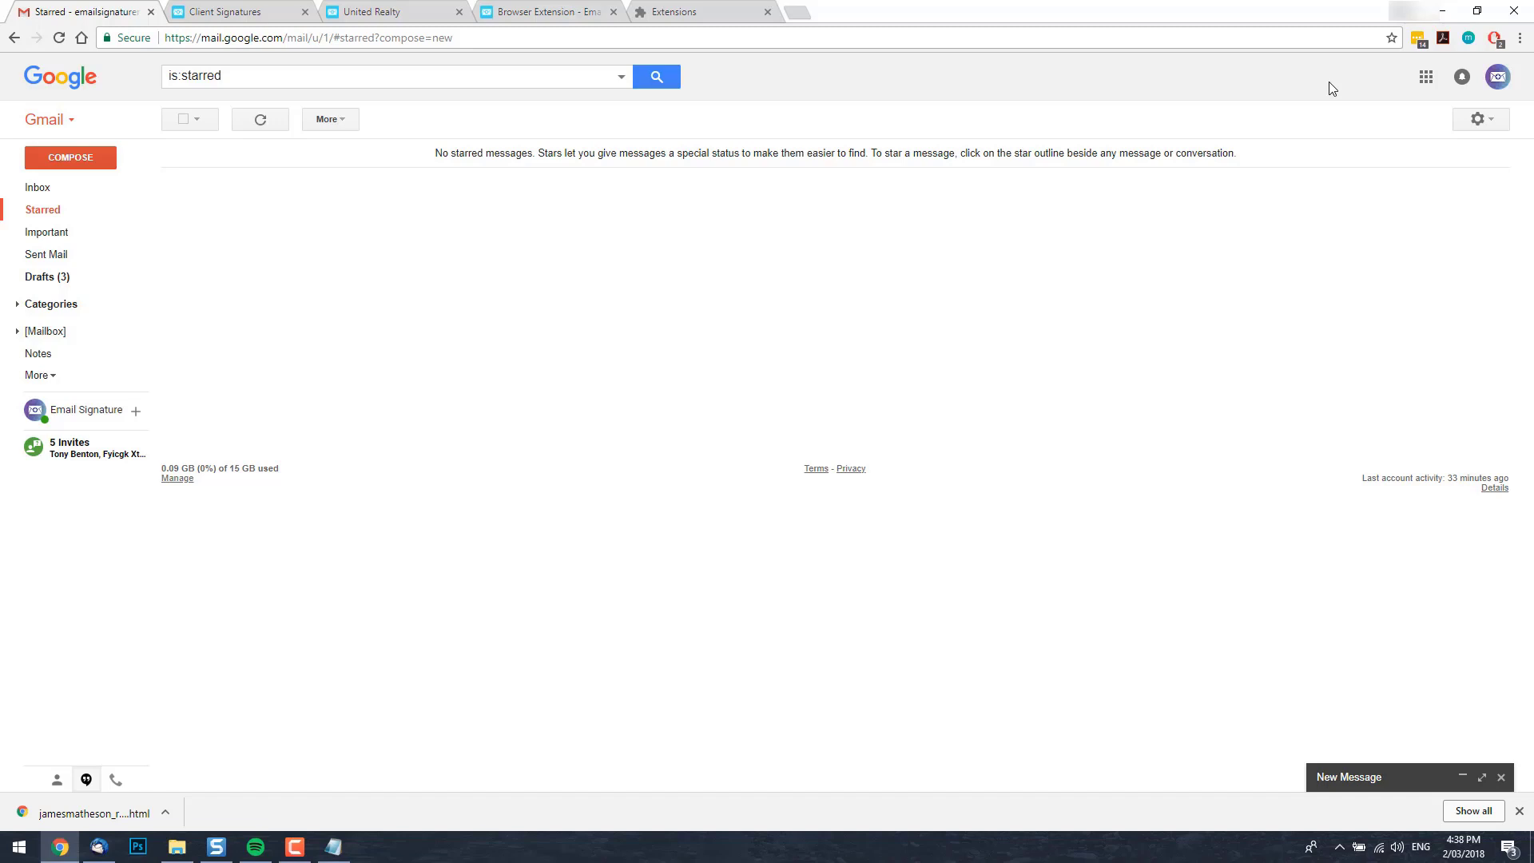
Compose a new Gmail message, which opens with the realtor signature and Zillow banner pre-inserted.
click(76, 159)
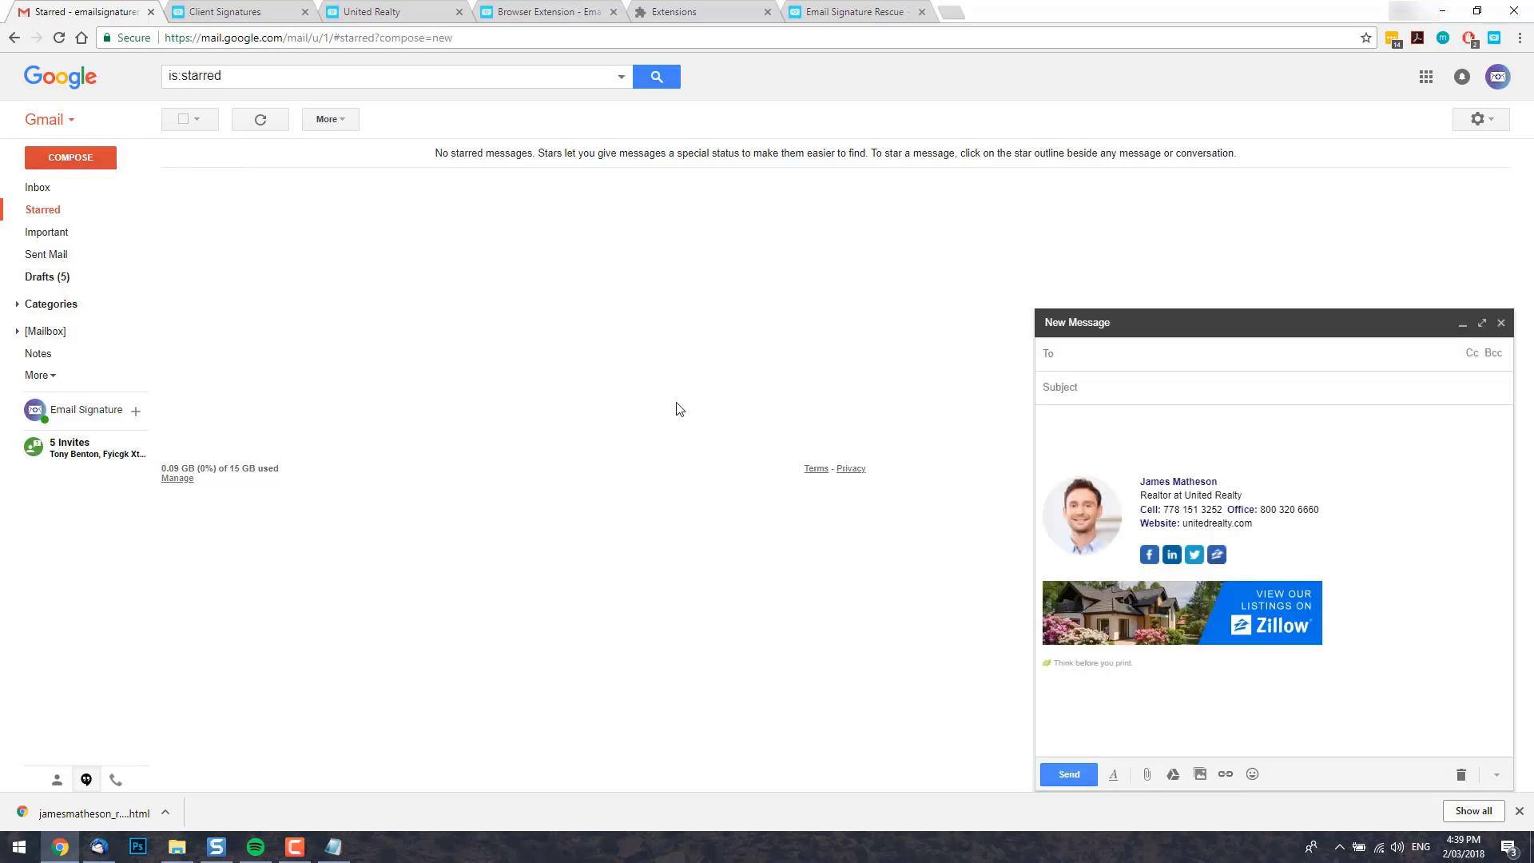